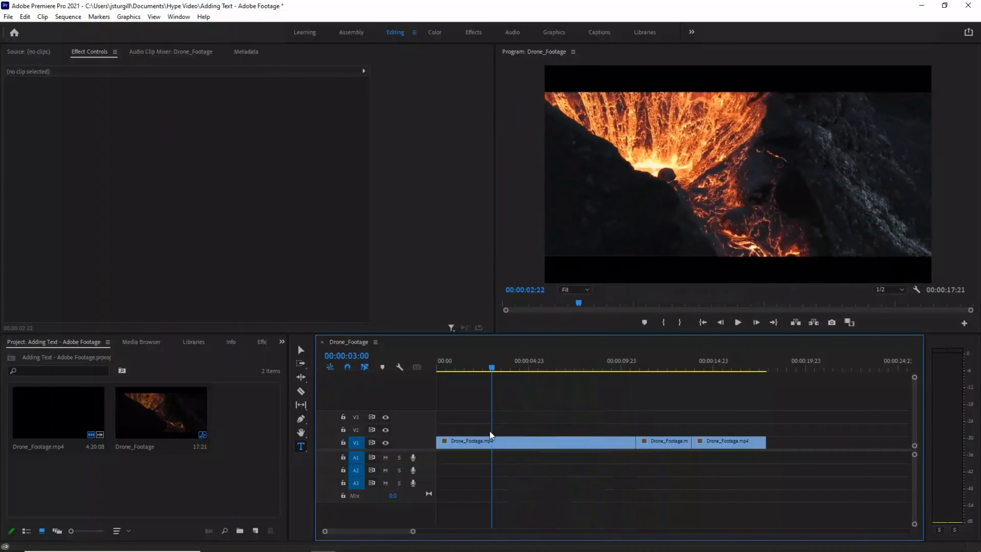
# Add a title reading "The Beauty of Destruction" over the footage at 00:00:02:00 with the Type tool.
pyautogui.moveTo(334, 514); pyautogui.dragTo(319, 537)
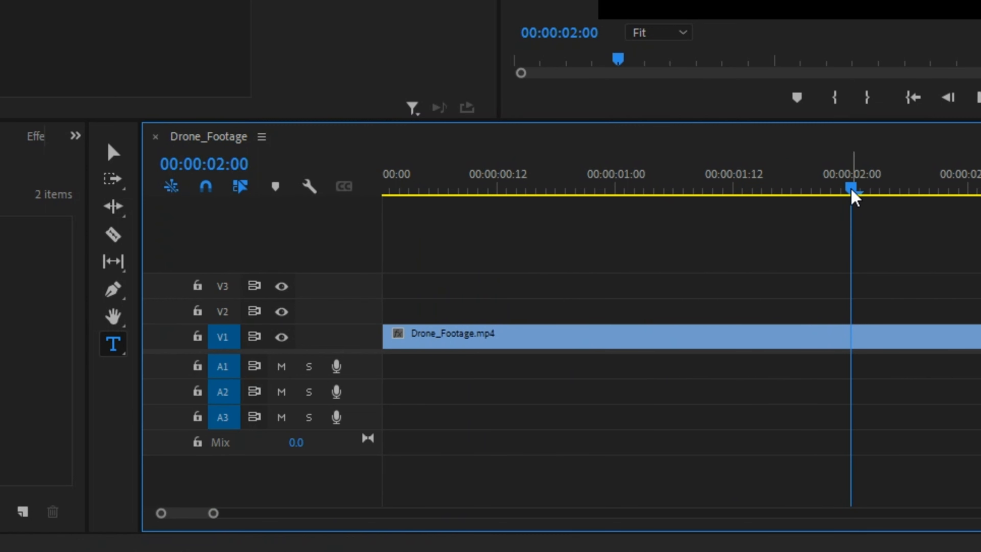
pyautogui.moveTo(851, 188); pyautogui.dragTo(854, 196)
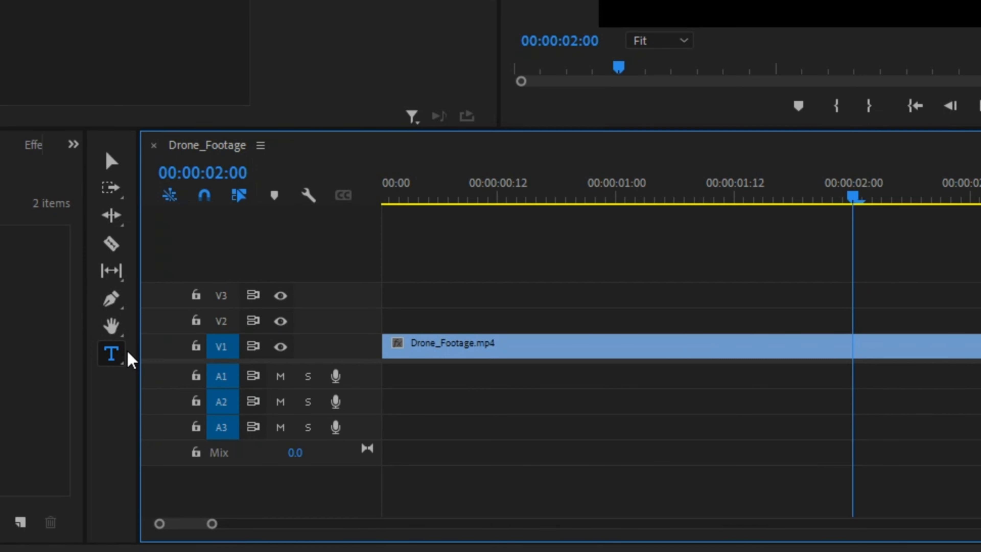
pyautogui.click(112, 357)
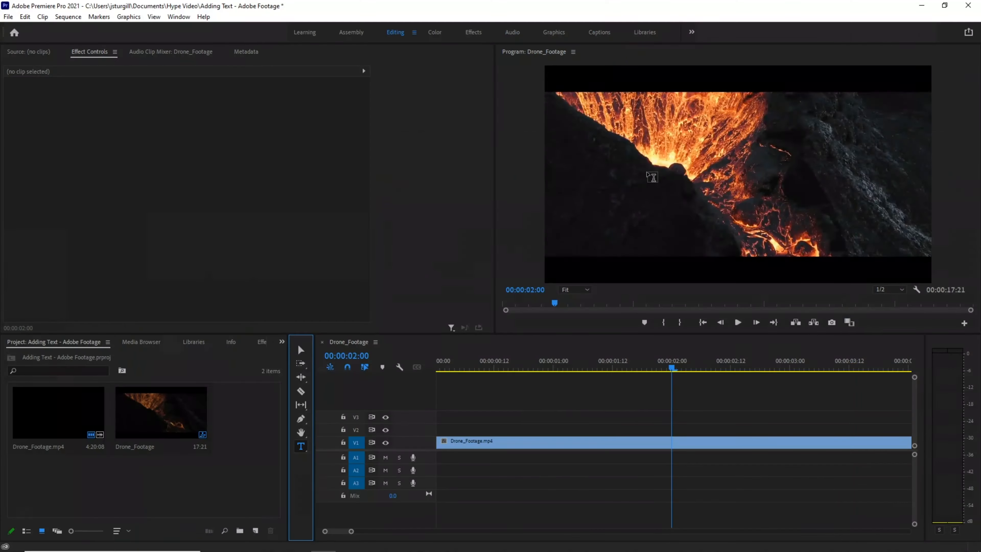
pyautogui.click(581, 136)
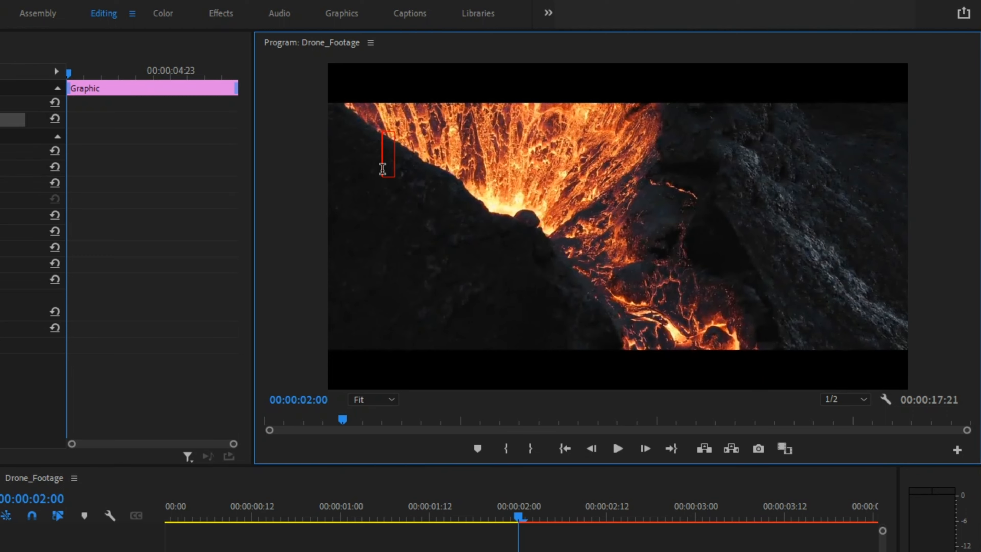
pyautogui.write('The Bea')
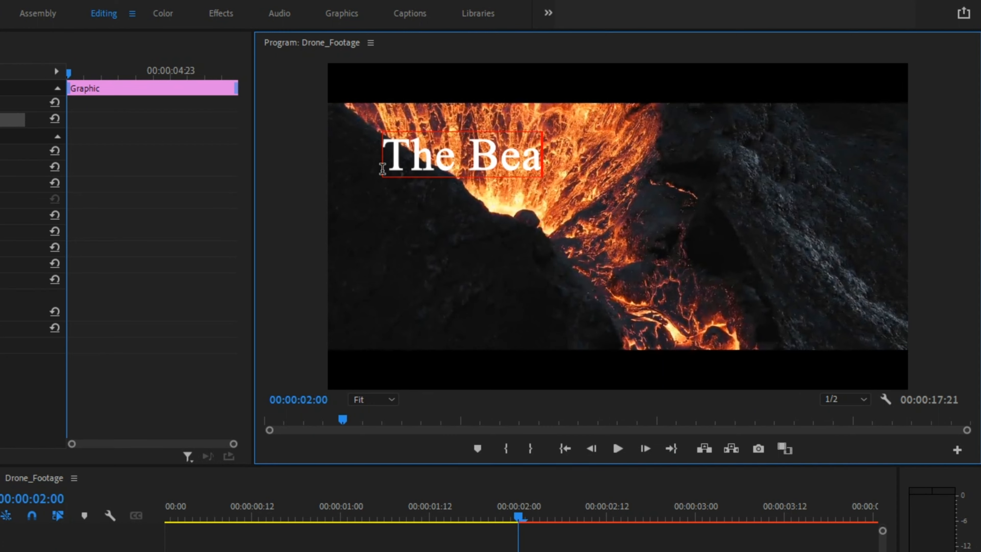
pyautogui.write('uty of Dest')
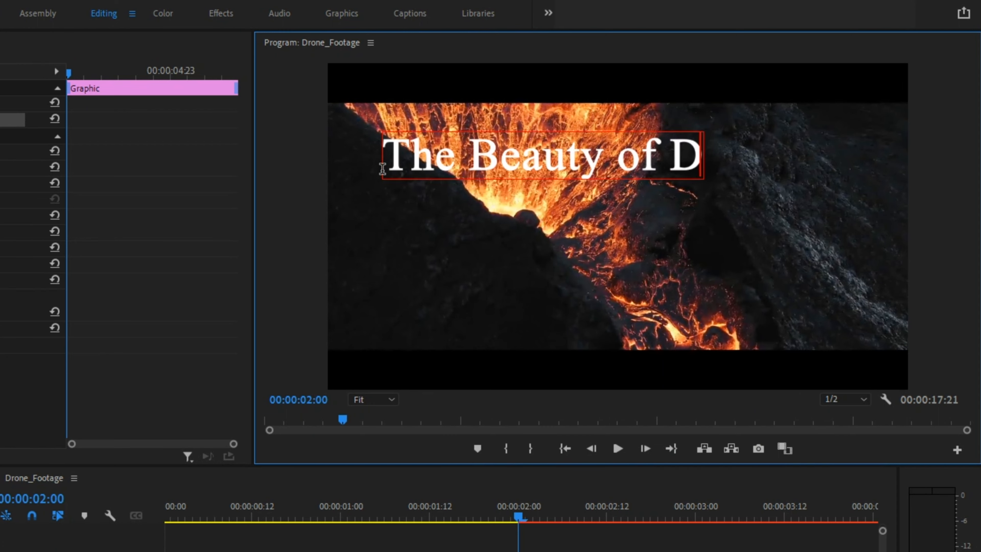
pyautogui.write('ruction')
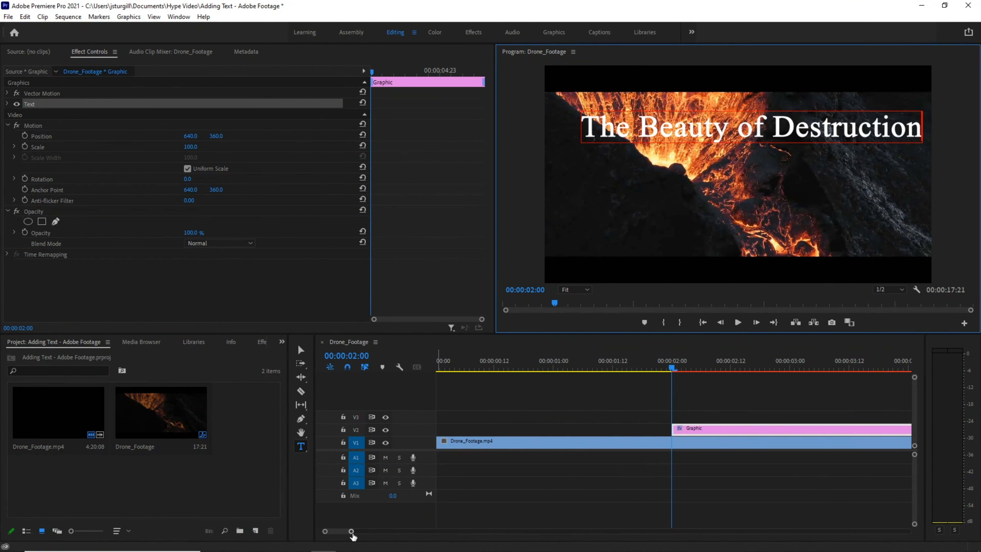
# Extend the title graphic clip so it ends at the first cut in the drone footage.
pyautogui.moveTo(351, 531); pyautogui.dragTo(423, 532)
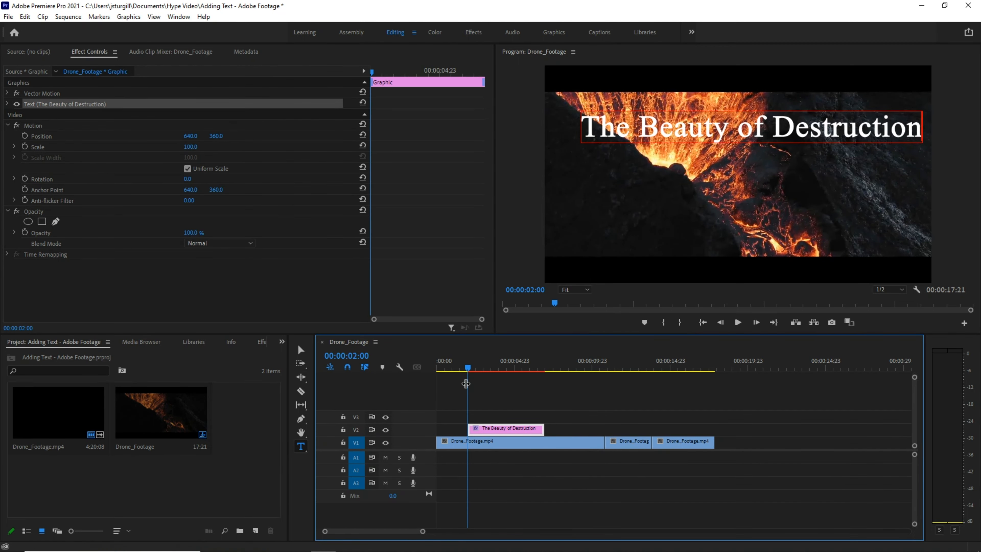
pyautogui.moveTo(466, 365)
pyautogui.mouseDown()
pyautogui.moveTo(431, 366)
pyautogui.moveTo(585, 379)
pyautogui.moveTo(471, 382)
pyautogui.mouseUp()
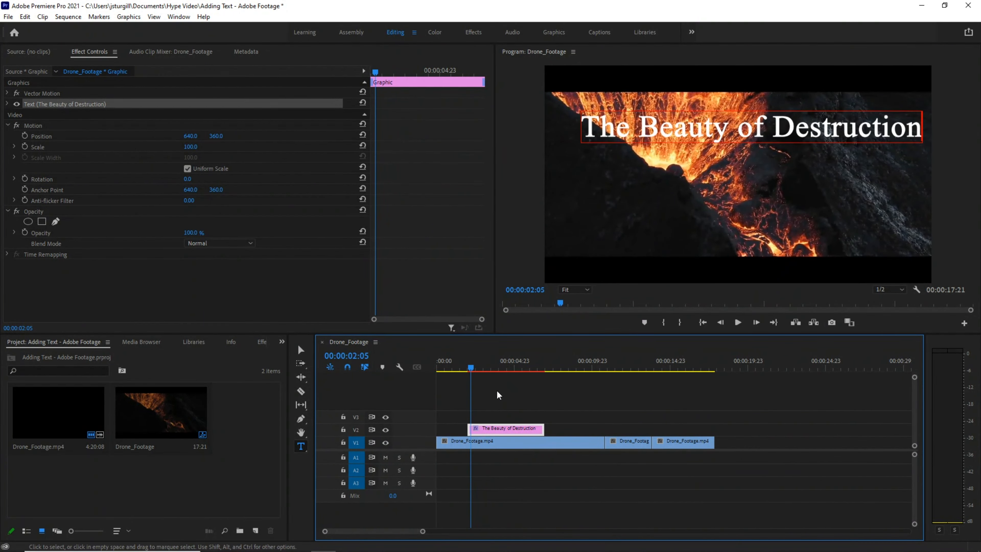
pyautogui.moveTo(543, 428); pyautogui.dragTo(605, 434)
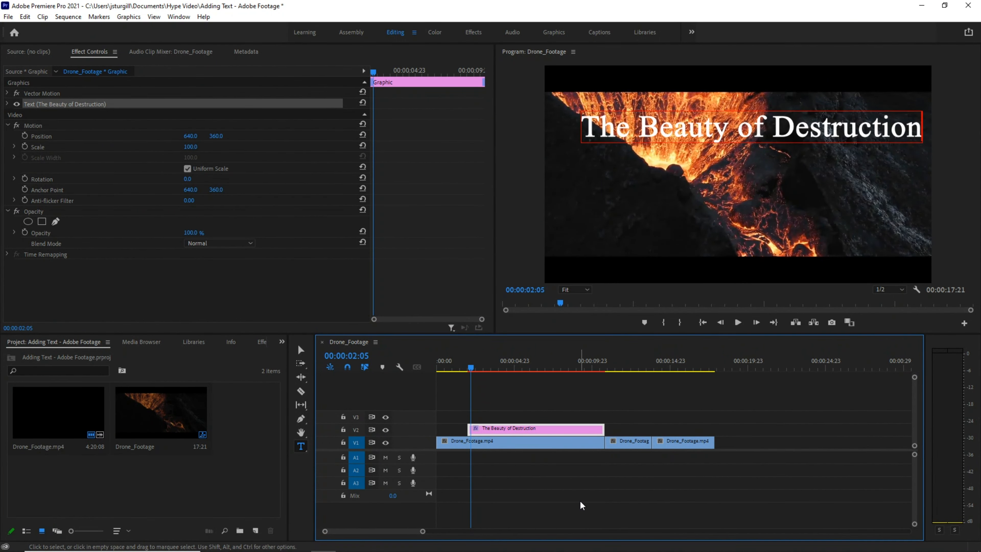
# Select the title graphic clip and expand its Text properties in Effect Controls.
pyautogui.moveTo(470, 365); pyautogui.dragTo(517, 378)
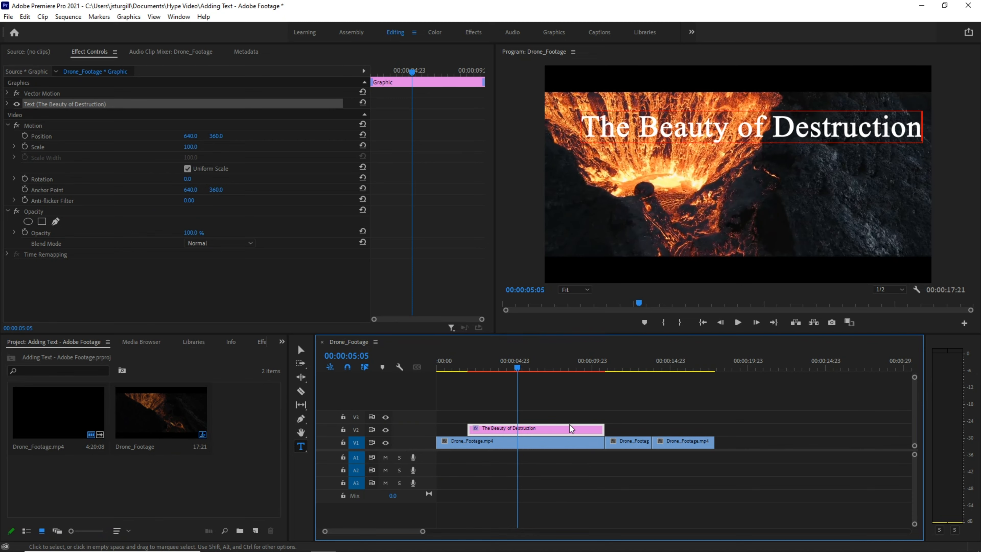
pyautogui.click(544, 444)
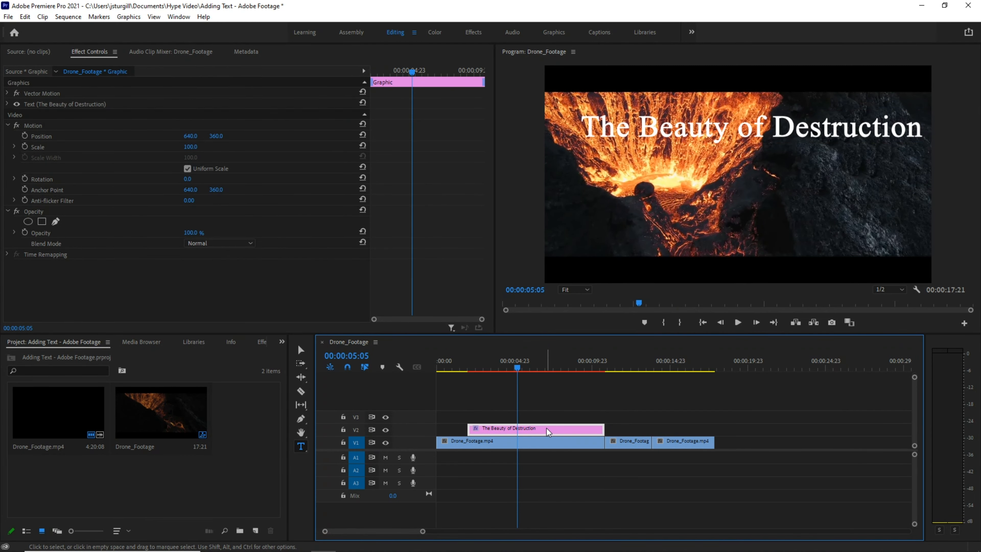
pyautogui.click(548, 430)
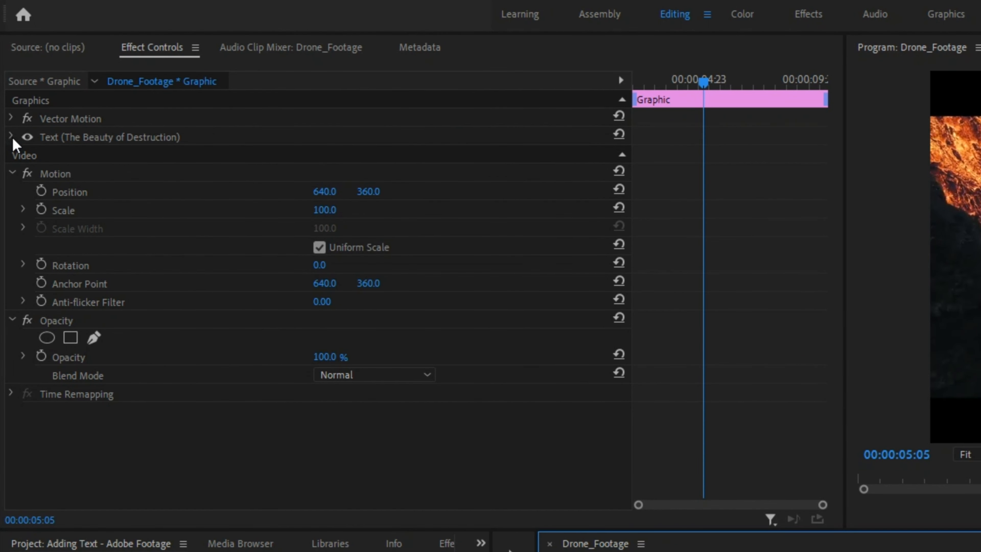
pyautogui.click(11, 136)
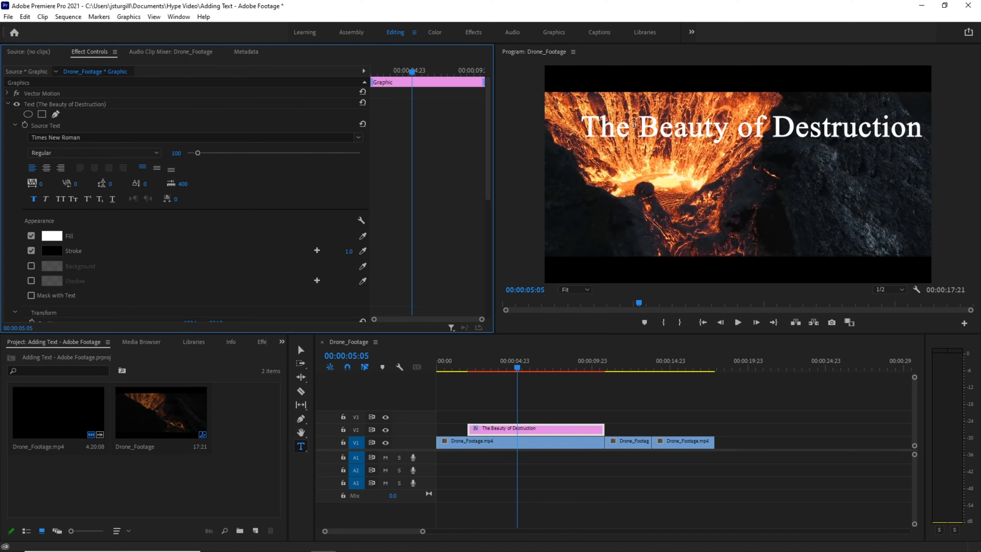
pyautogui.click(634, 123)
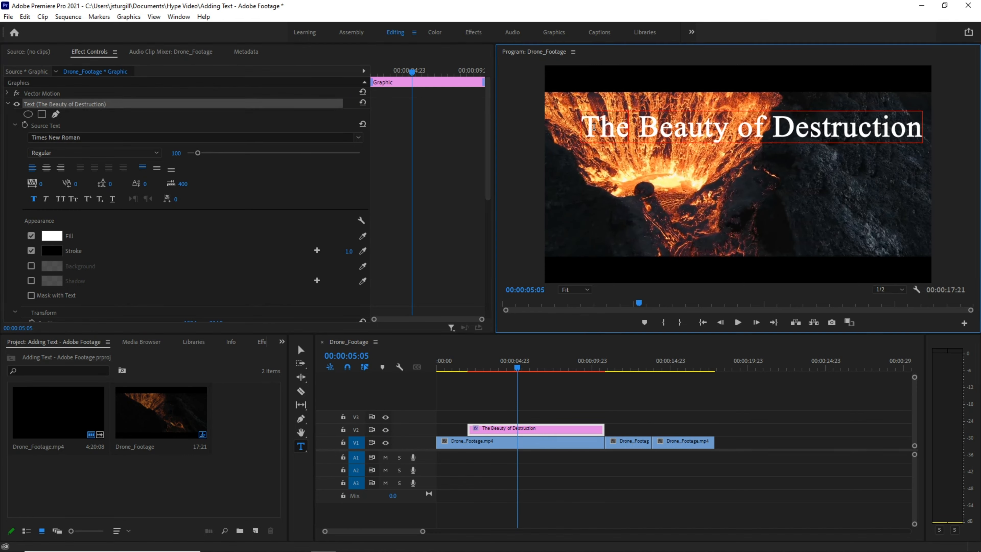
# Select the whole title text and change its font to Calibri.
pyautogui.moveTo(587, 128); pyautogui.dragTo(909, 131)
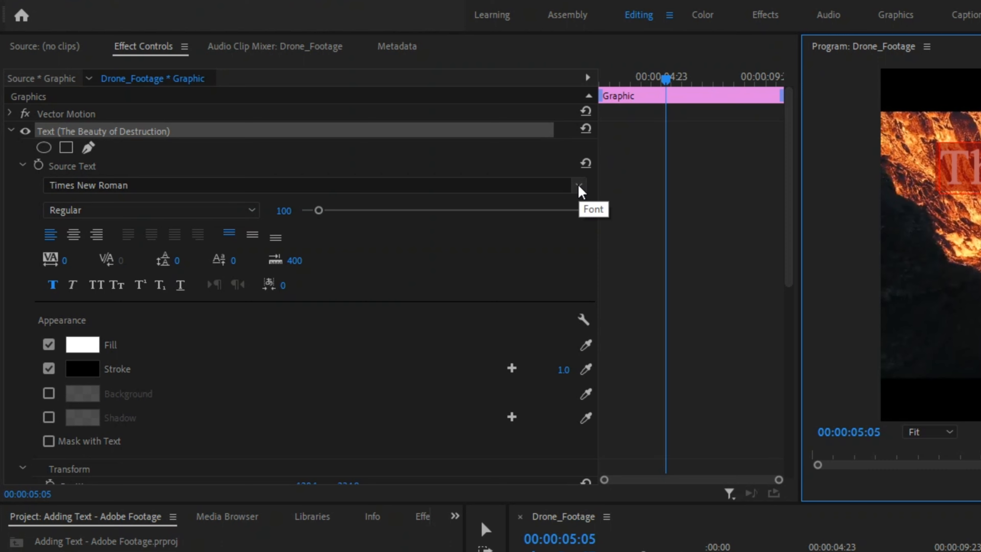
pyautogui.click(578, 188)
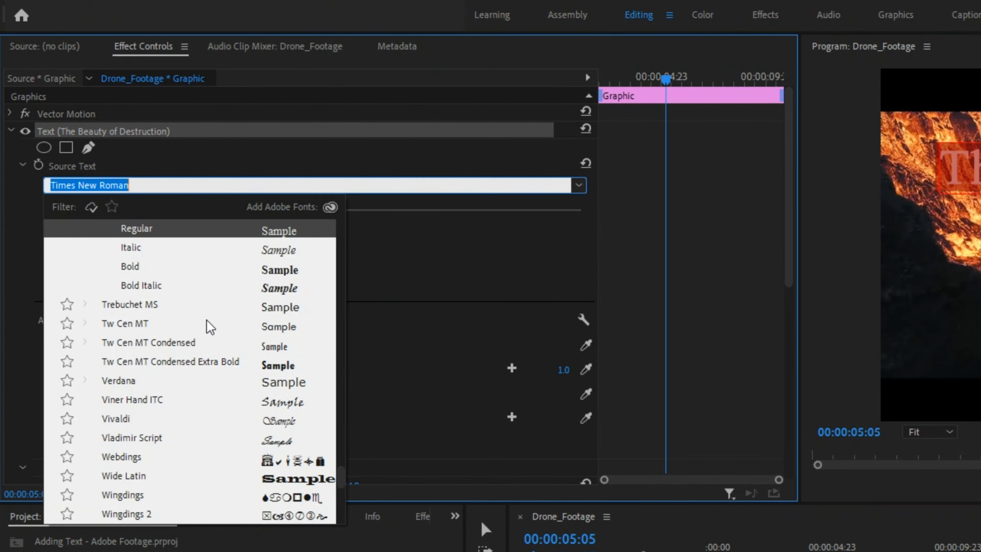
pyautogui.scroll(10, 182, 377)
pyautogui.scroll(15, 184, 379)
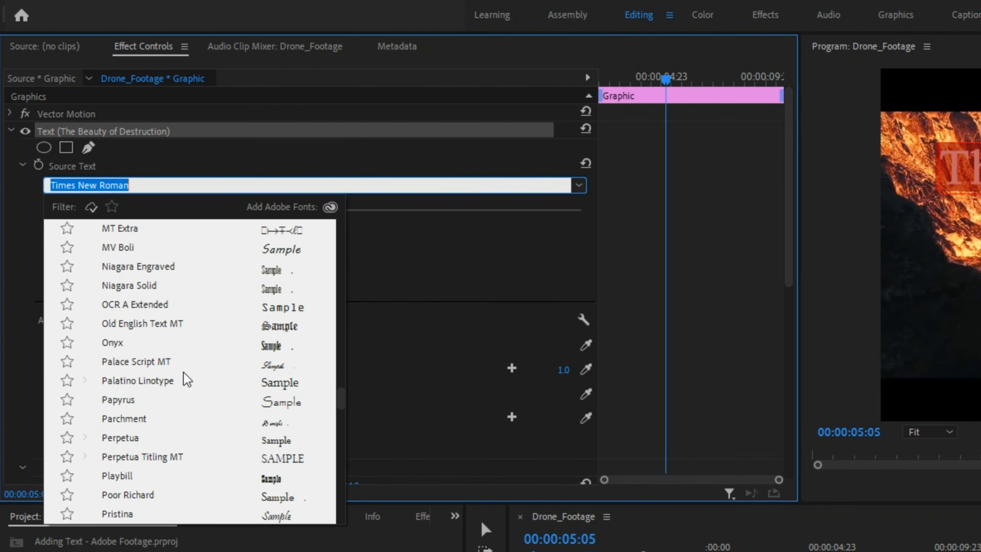
pyautogui.scroll(15, 189, 380)
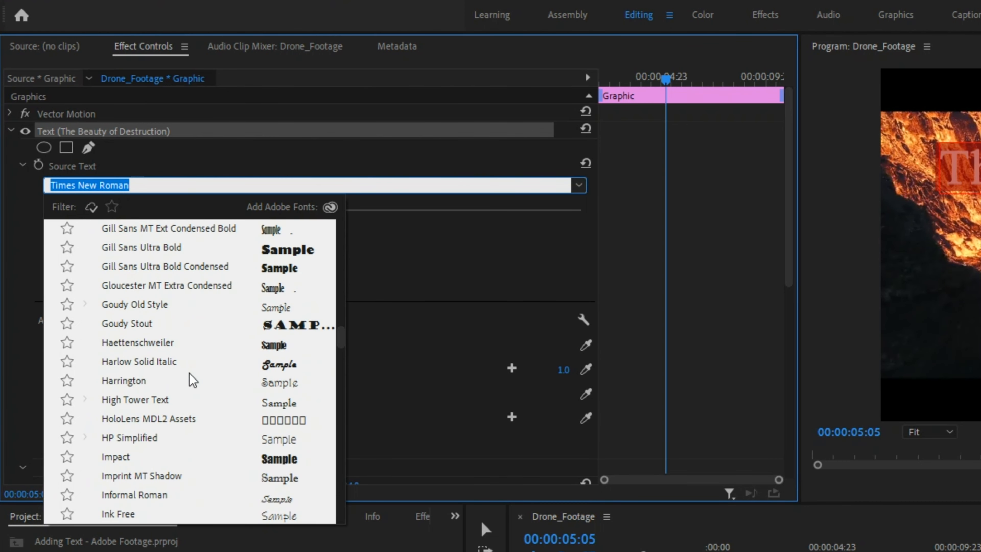
pyautogui.scroll(3, 191, 380)
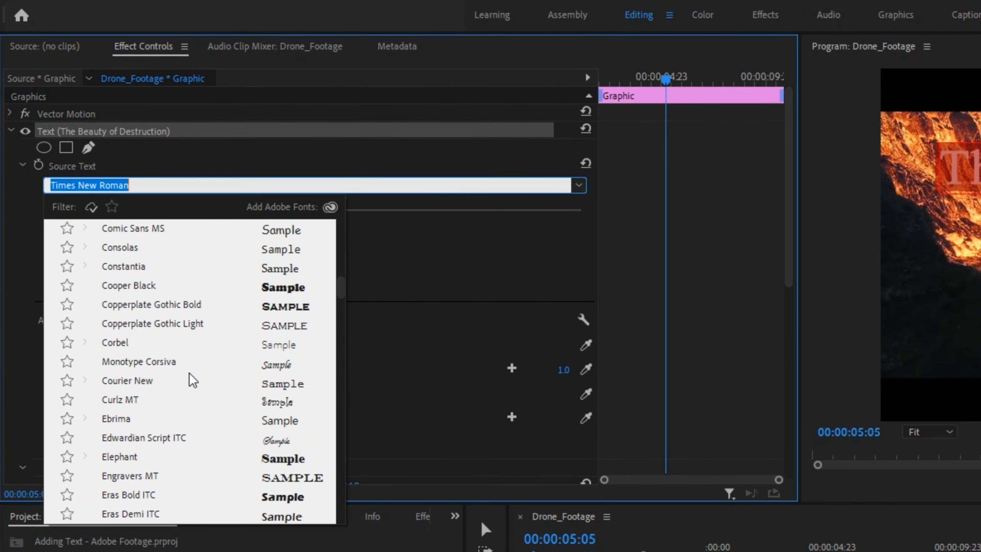
pyautogui.scroll(4, 193, 380)
pyautogui.scroll(1, 198, 377)
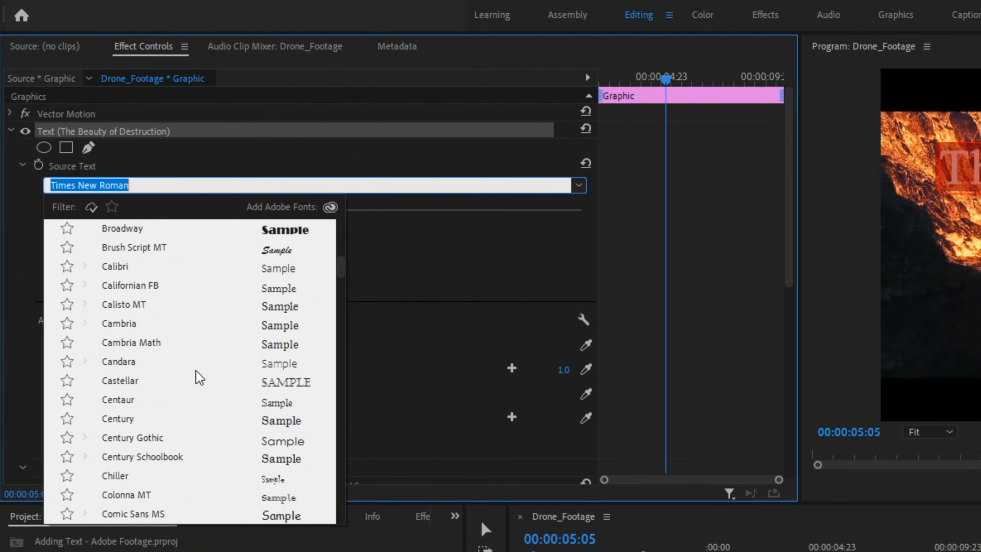
pyautogui.click(123, 268)
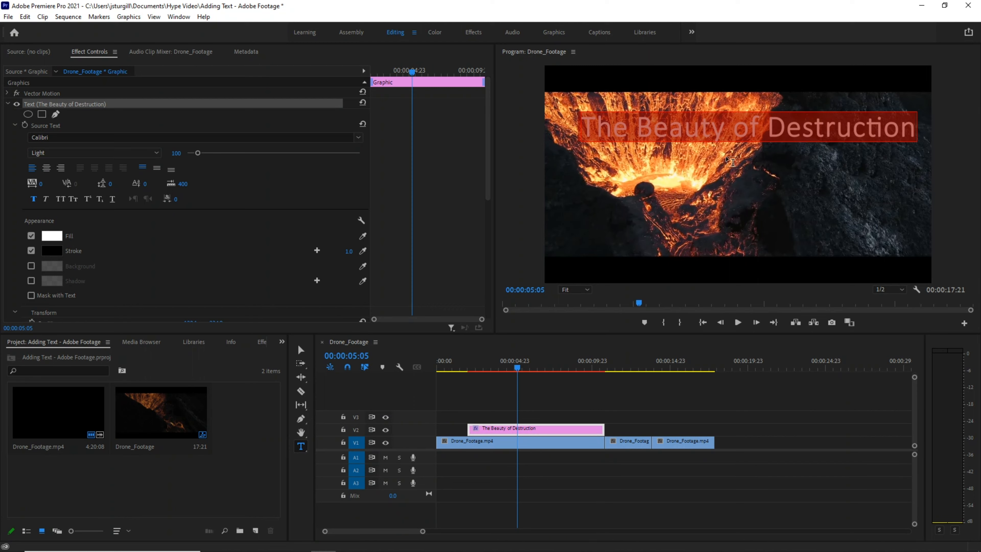
# Scrub the sequence to preview the title over the footage, then reselect the title clip.
pyautogui.click(531, 444)
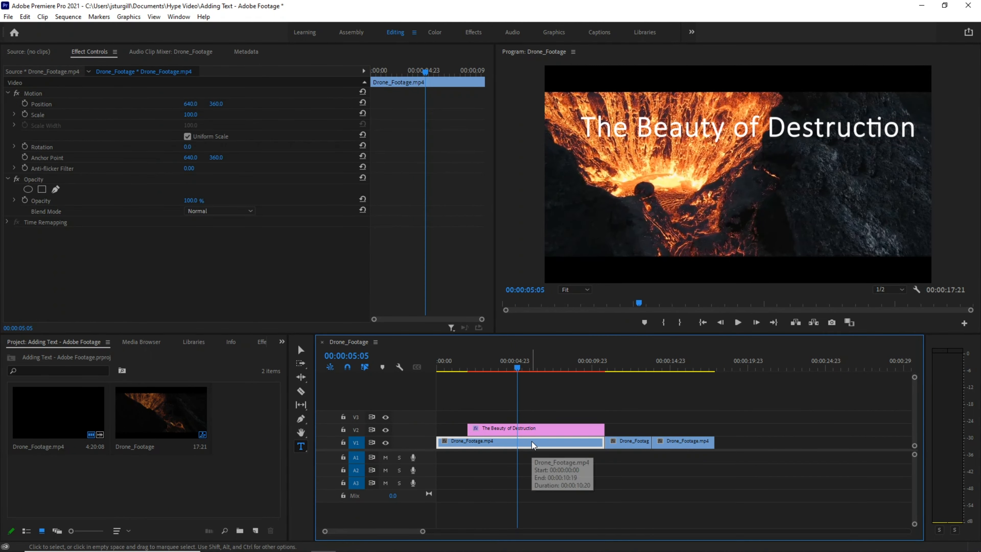
pyautogui.moveTo(518, 367); pyautogui.dragTo(552, 394)
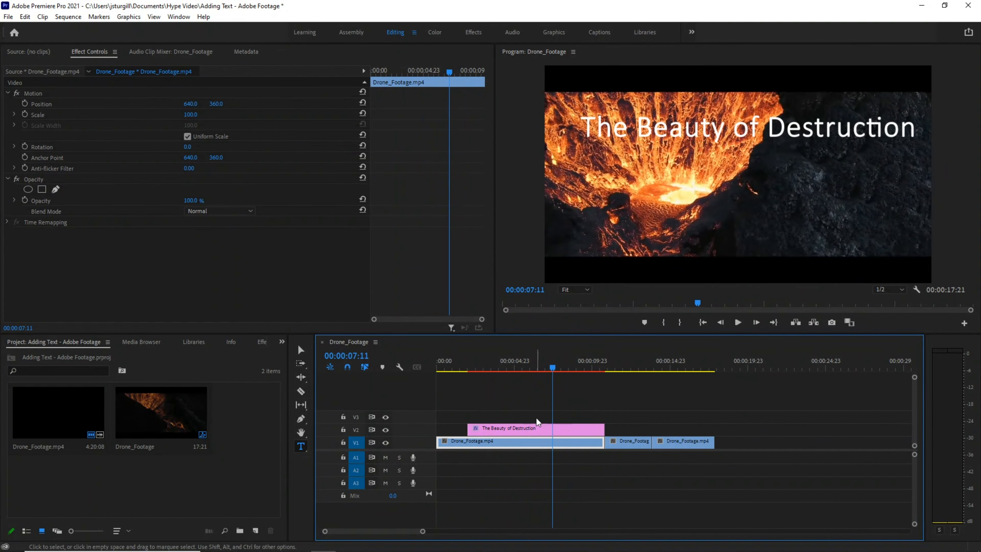
pyautogui.click(535, 427)
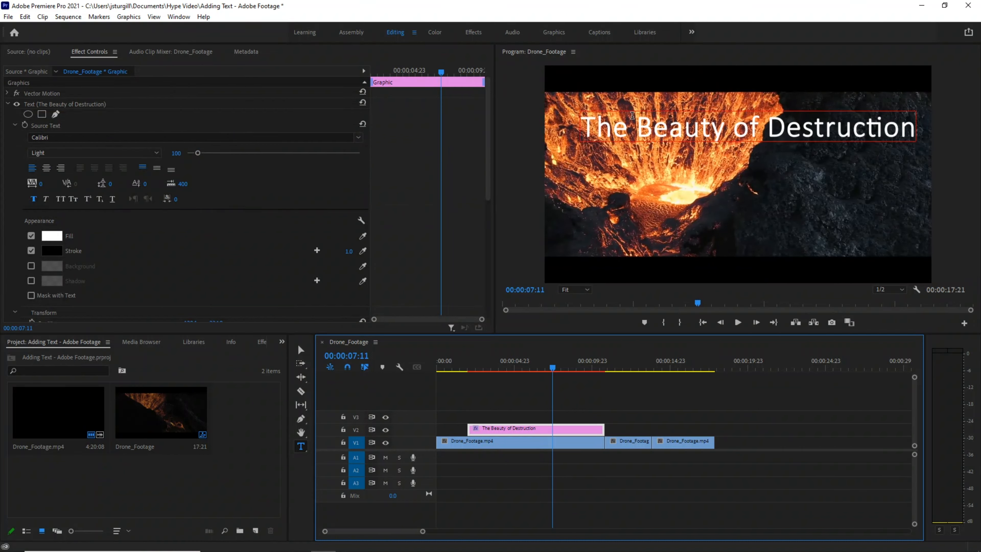
# Try recolouring the title's fill in the Color Picker, keeping it white.
pyautogui.click(634, 120)
pyautogui.moveTo(588, 126); pyautogui.dragTo(916, 132)
pyautogui.click(61, 237)
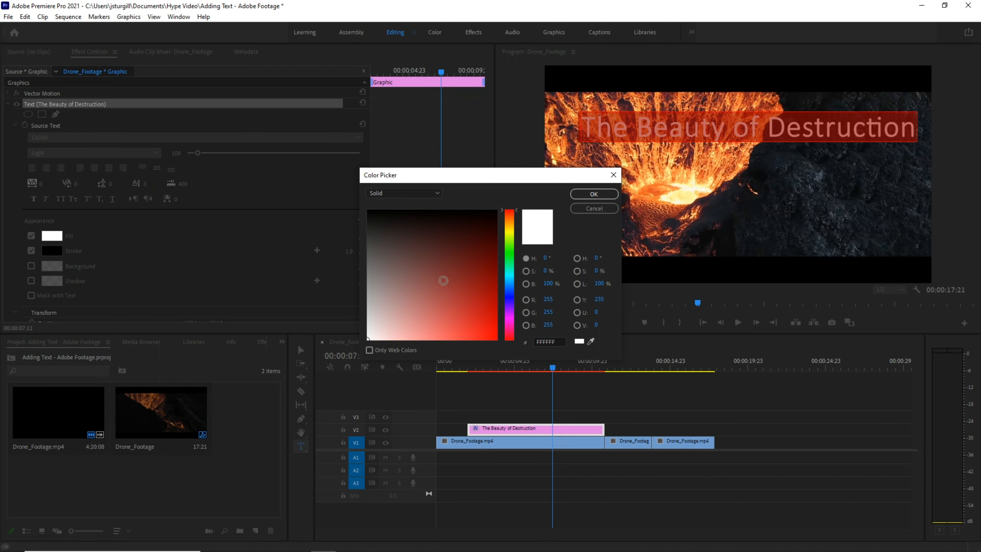
pyautogui.click(437, 282)
pyautogui.click(417, 302)
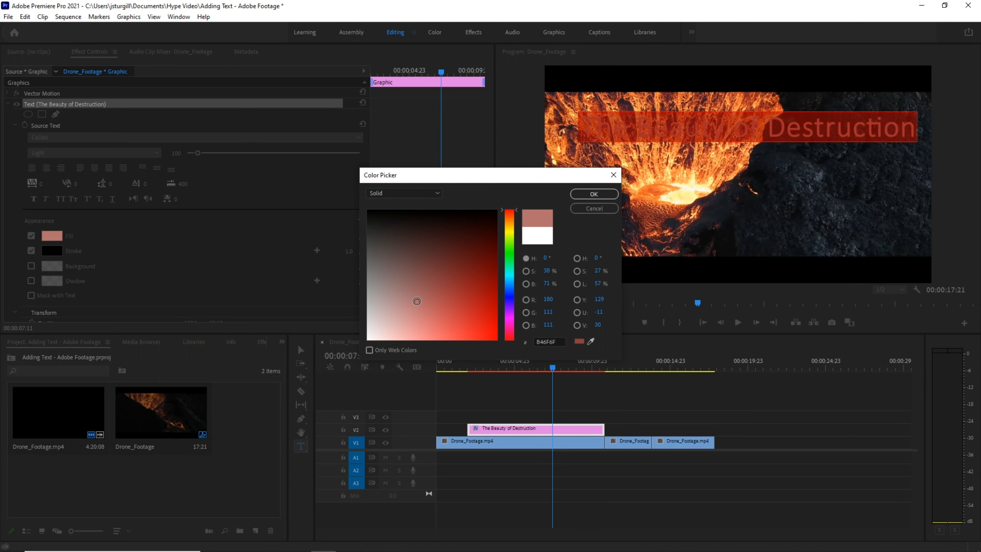
pyautogui.moveTo(416, 300); pyautogui.dragTo(343, 342)
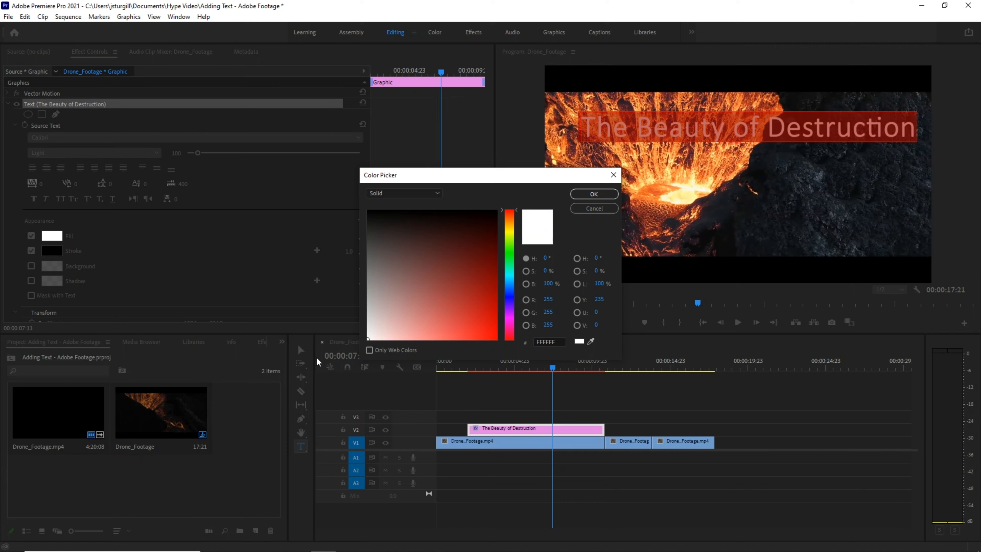
pyautogui.click(593, 194)
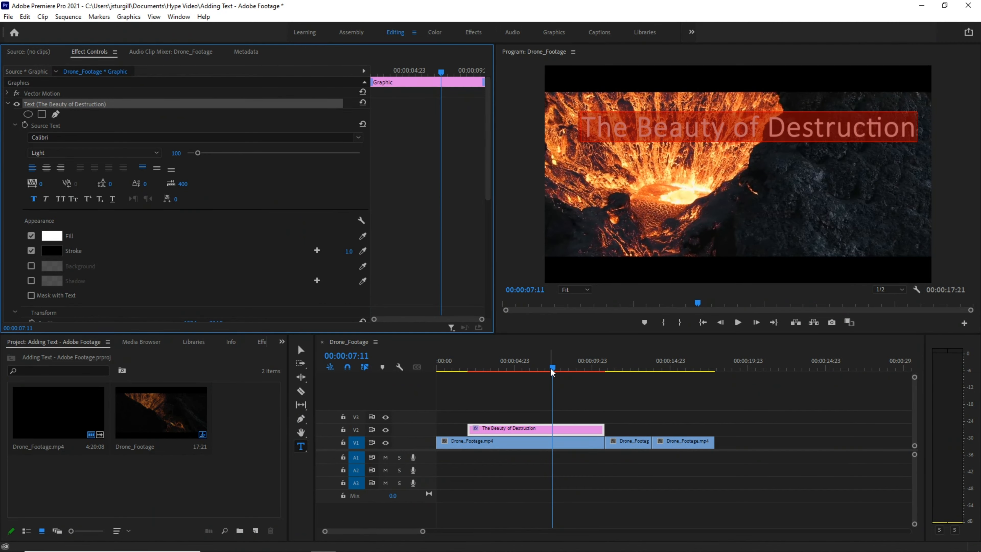
# Toggle the title's stroke off and back on.
pyautogui.moveTo(552, 372)
pyautogui.mouseDown()
pyautogui.moveTo(464, 373)
pyautogui.moveTo(534, 373)
pyautogui.mouseUp()
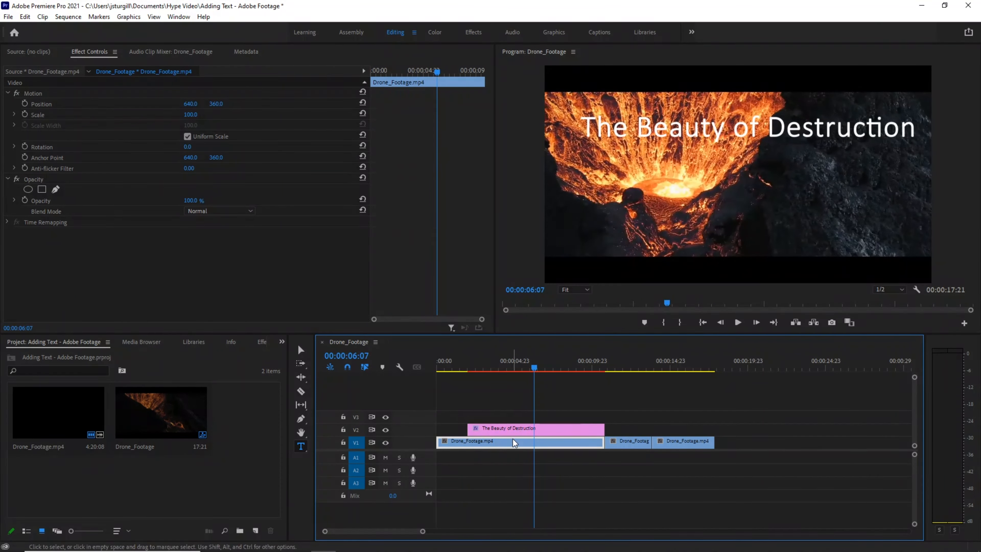
pyautogui.click(516, 431)
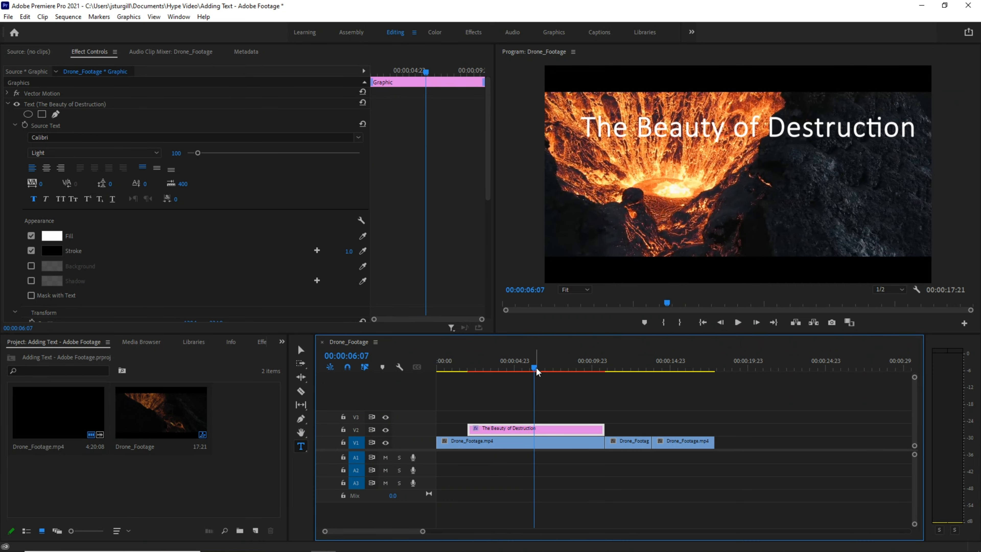
pyautogui.moveTo(535, 371); pyautogui.dragTo(533, 371)
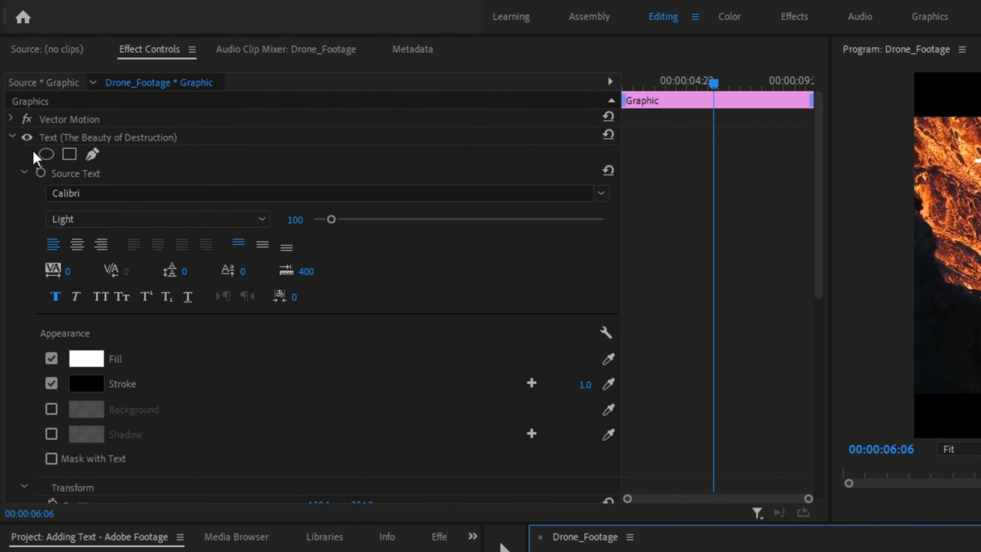
pyautogui.click(52, 384)
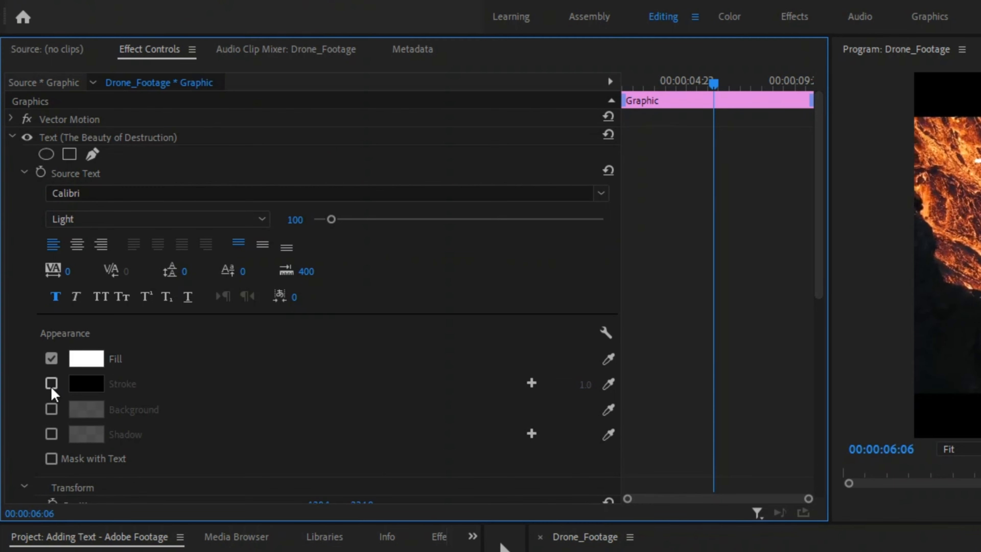
pyautogui.click(50, 388)
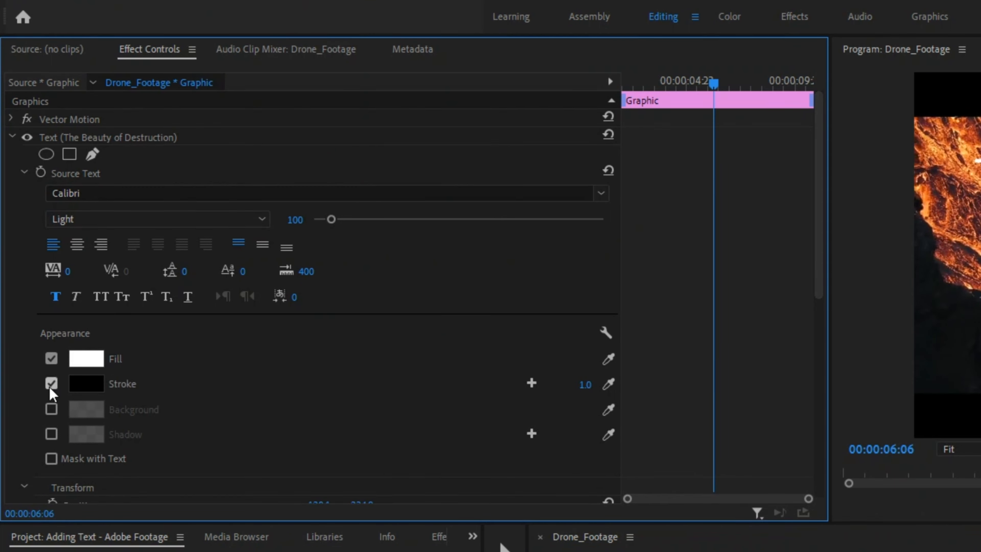
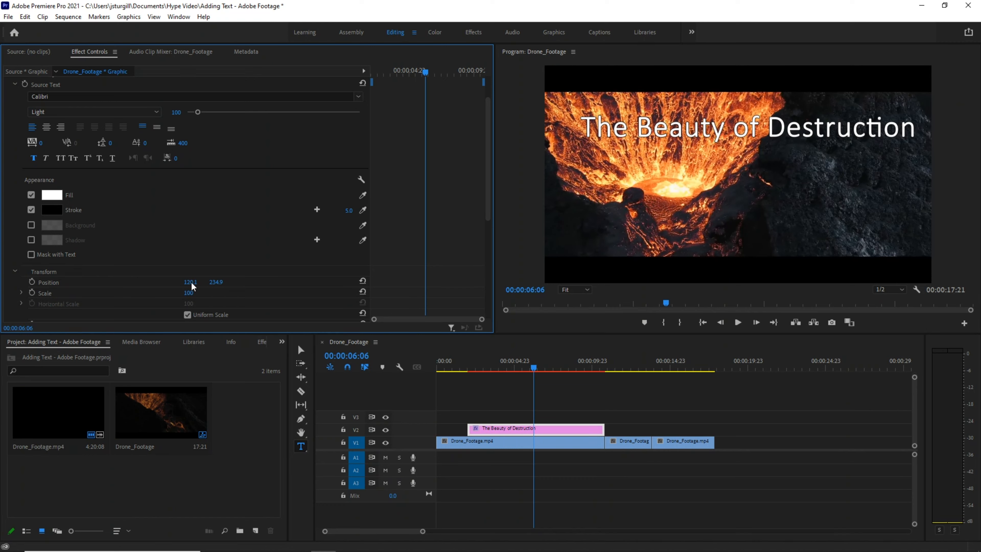
# Reposition the title by setting its position to about 89.1, 229.9.
pyautogui.click(190, 283)
pyautogui.click(241, 284)
pyautogui.moveTo(183, 285); pyautogui.dragTo(174, 327)
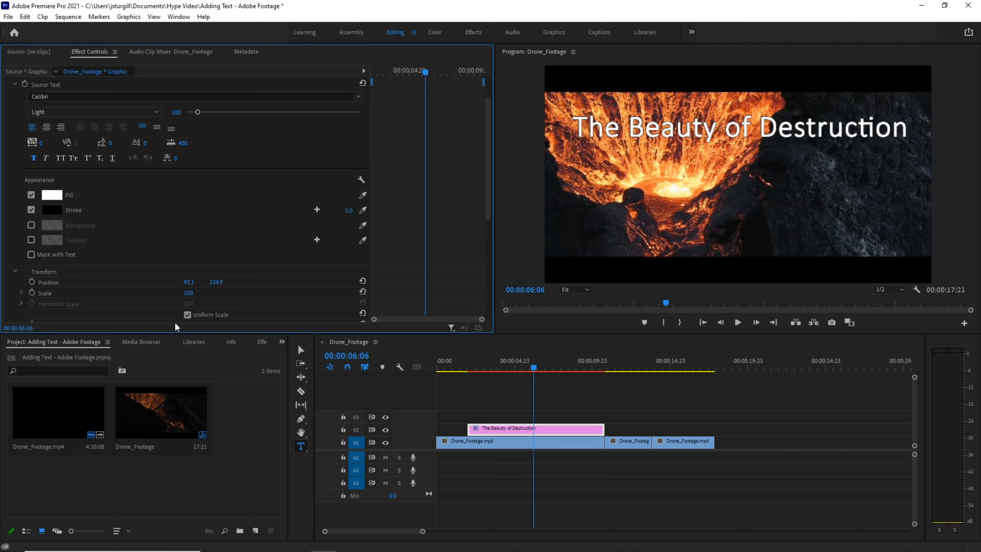
pyautogui.moveTo(175, 322); pyautogui.dragTo(179, 283)
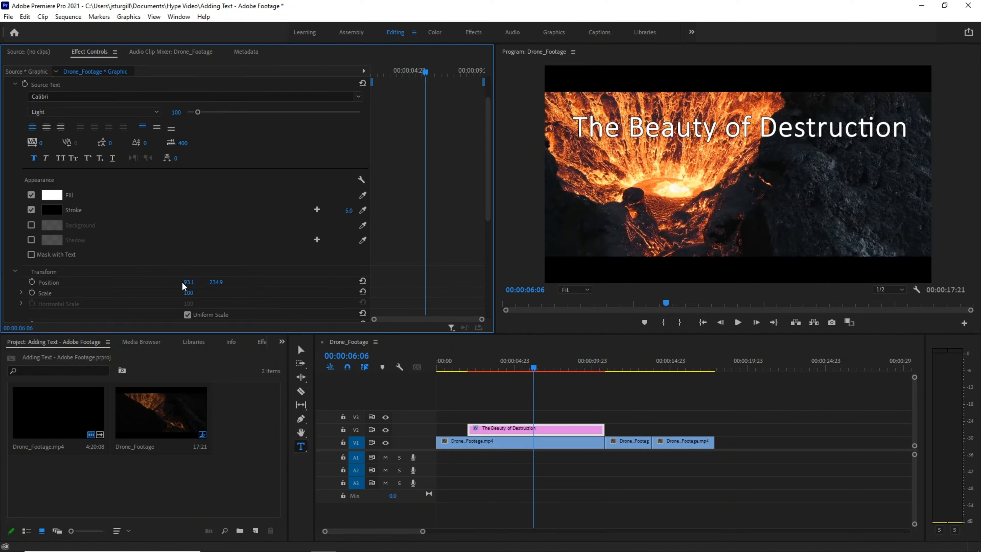
pyautogui.moveTo(177, 287)
pyautogui.mouseDown()
pyautogui.moveTo(148, 295)
pyautogui.moveTo(170, 294)
pyautogui.mouseUp()
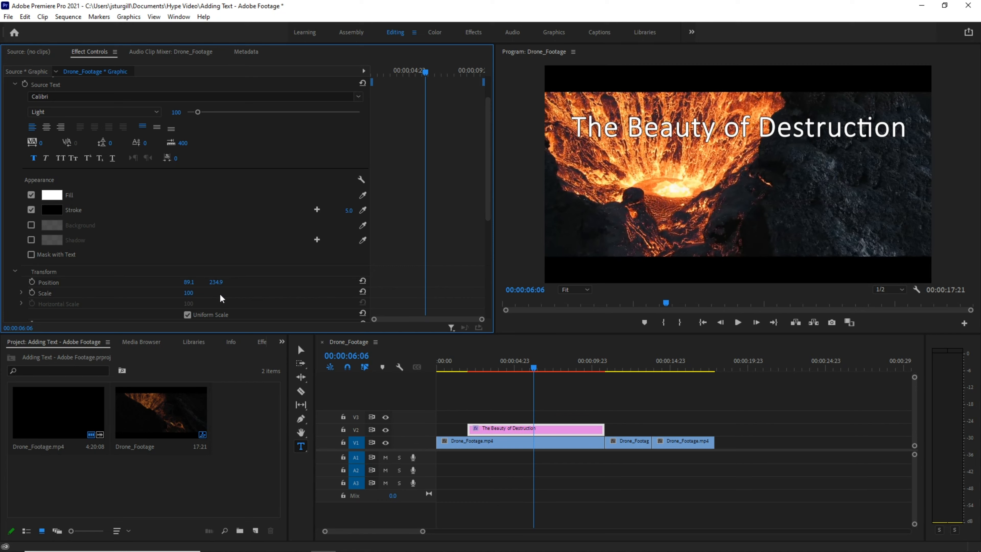
pyautogui.moveTo(216, 283); pyautogui.dragTo(222, 308)
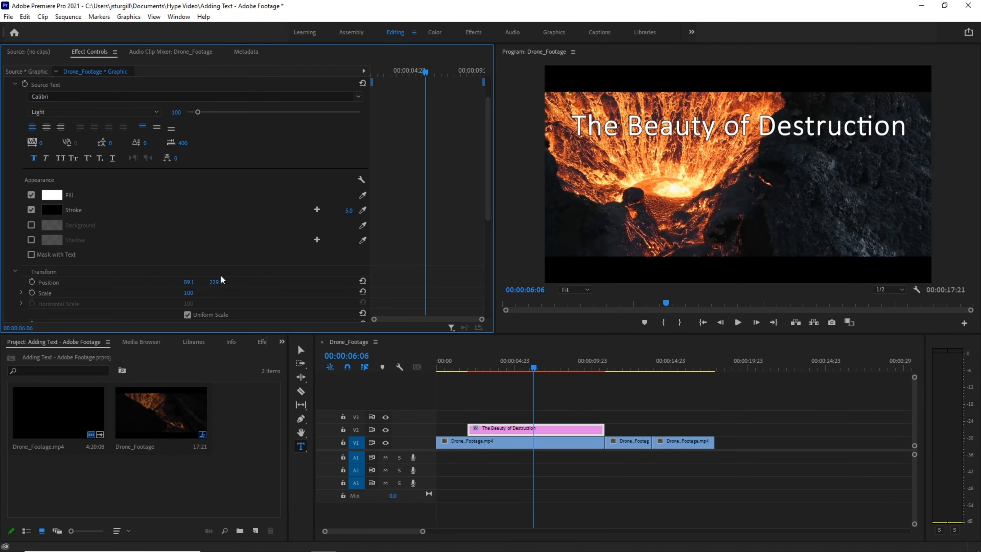
# Play back the sequence to preview the repositioned title over the footage.
pyautogui.moveTo(533, 368); pyautogui.dragTo(423, 368)
pyautogui.press('space')
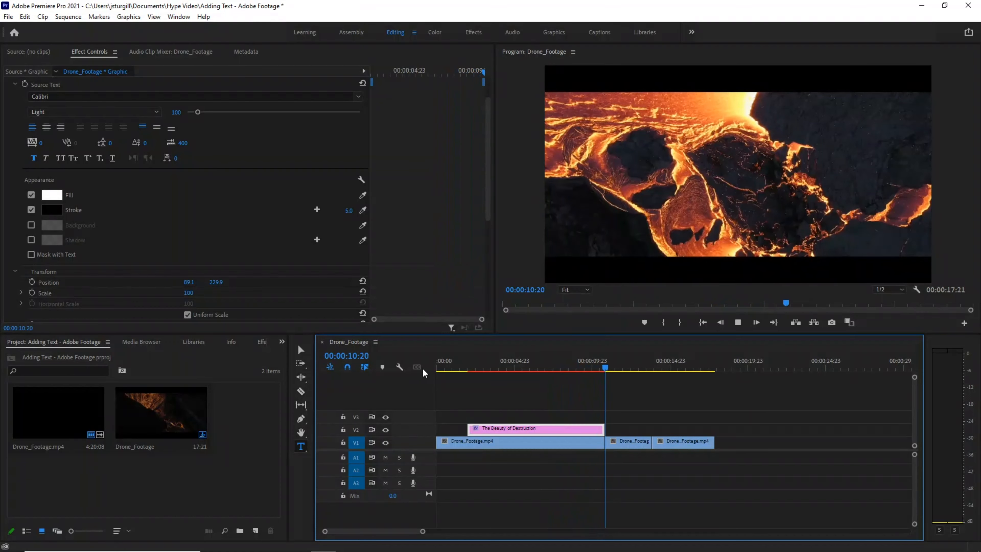
pyautogui.press('space')
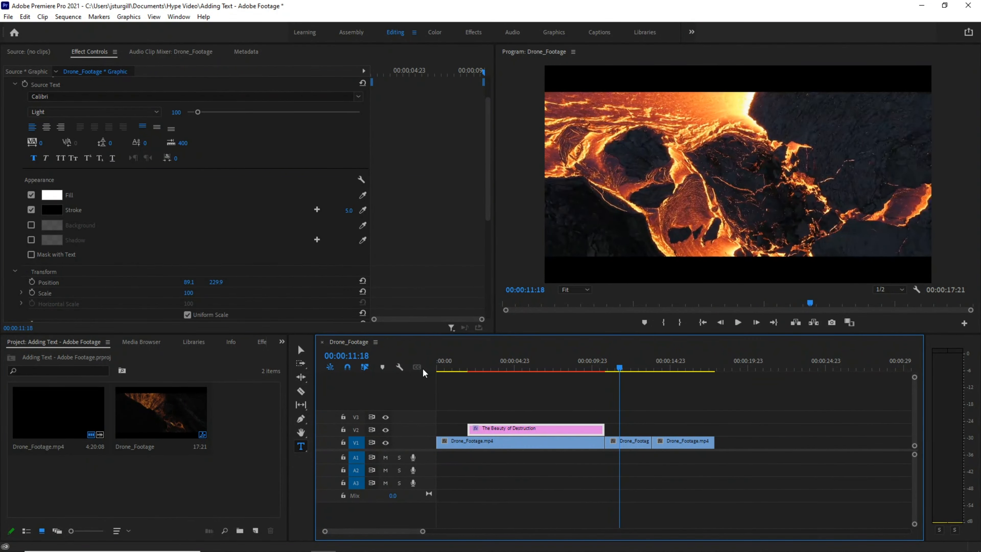
pyautogui.moveTo(618, 365); pyautogui.dragTo(527, 376)
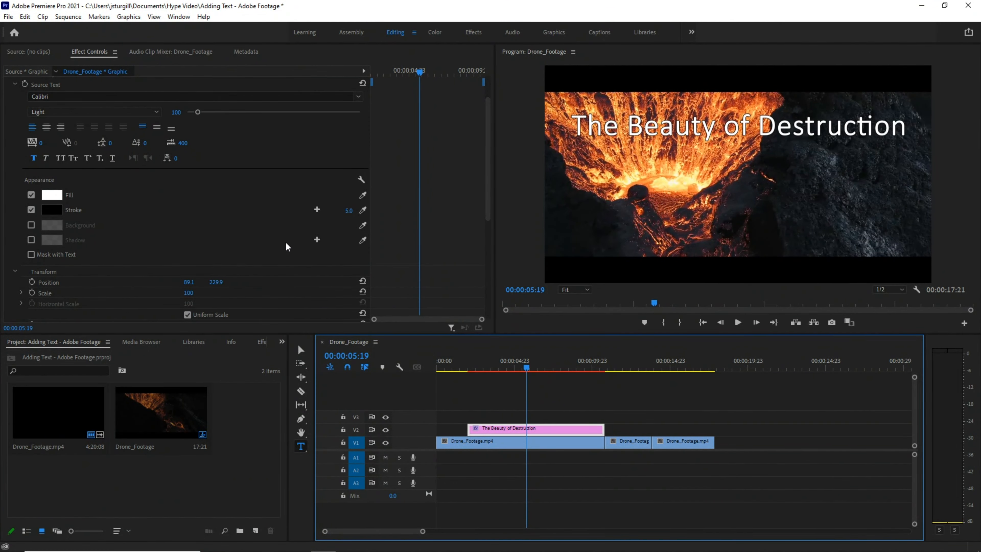
# Turn on opacity keyframing for the title at 00:00:05:19 and set its opacity to 5%.
pyautogui.scroll(-3, 229, 223)
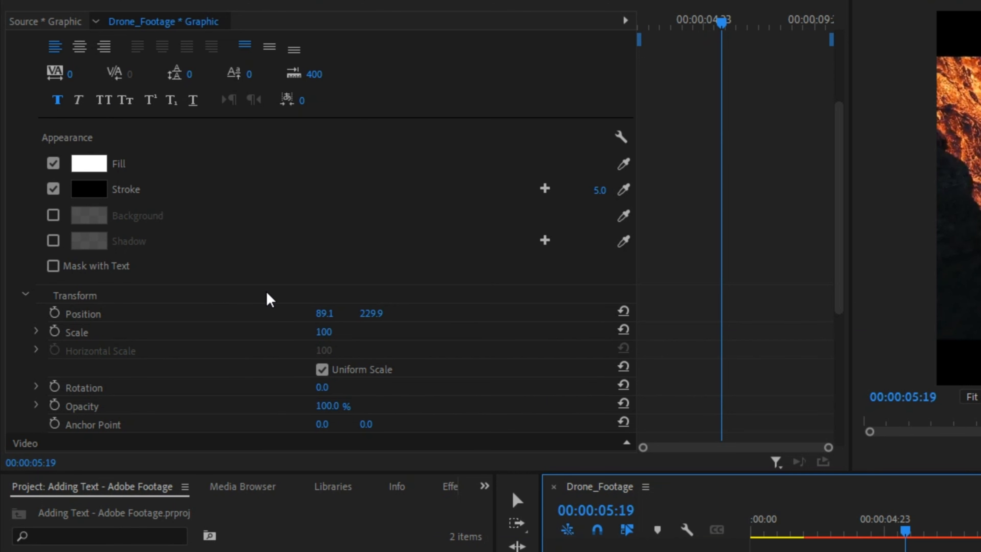
pyautogui.scroll(2, 175, 225)
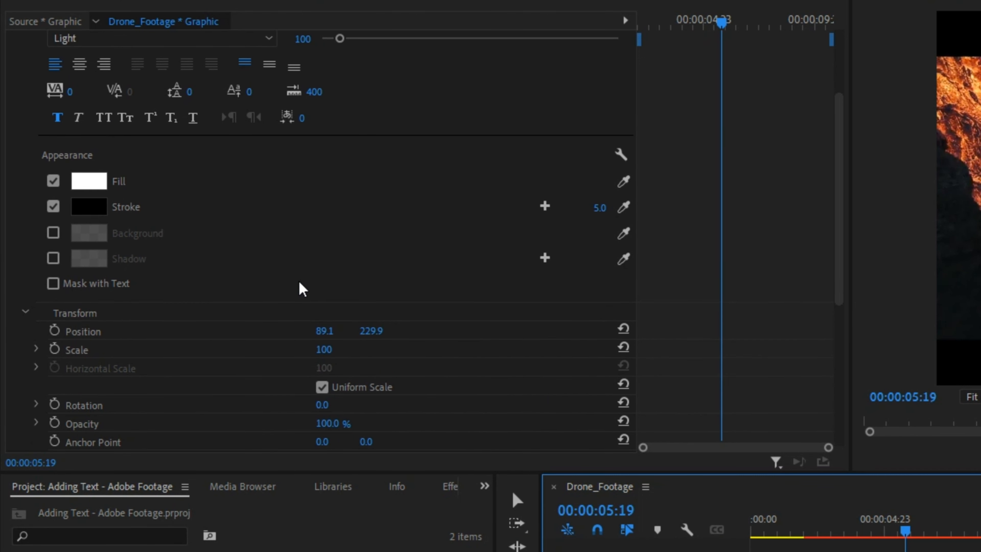
pyautogui.scroll(2, 301, 287)
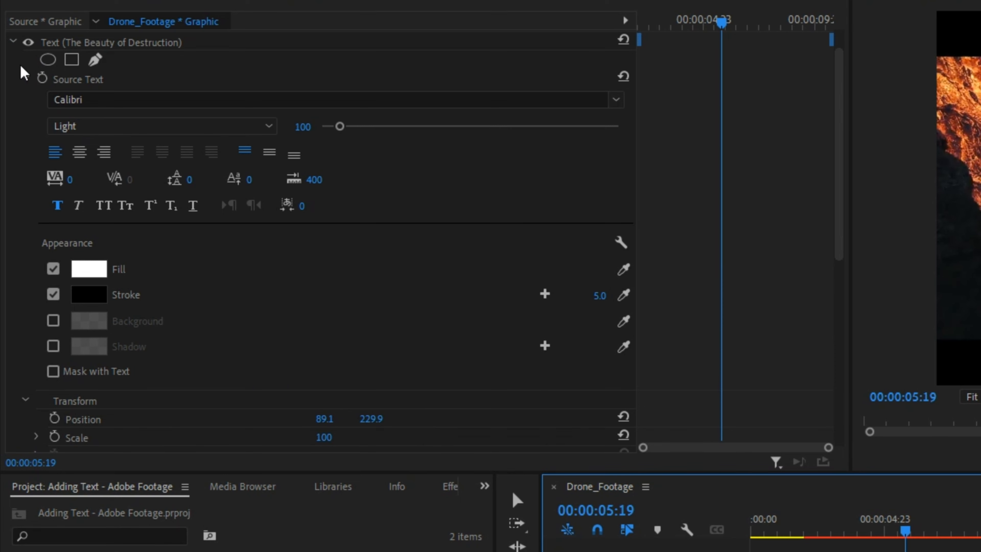
pyautogui.scroll(-5, 359, 205)
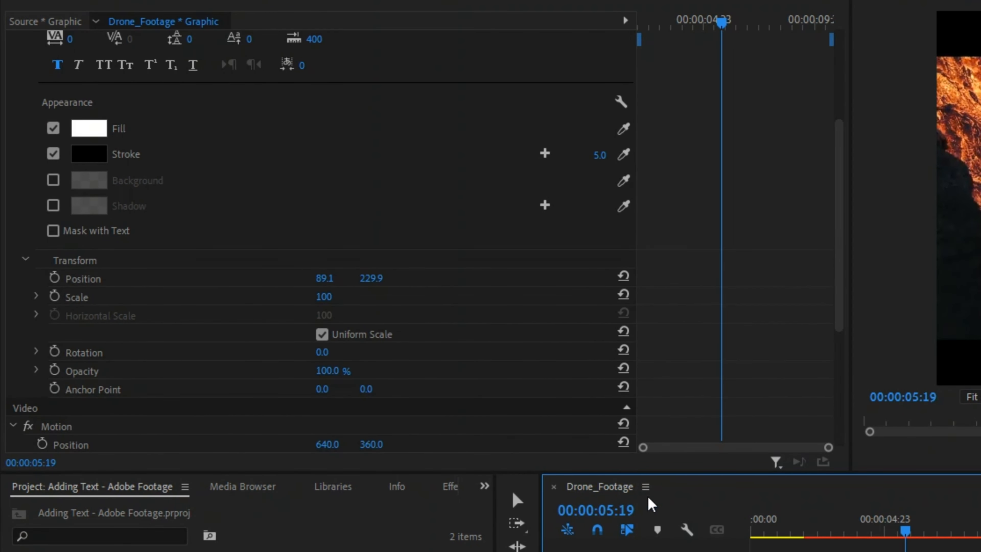
pyautogui.click(54, 371)
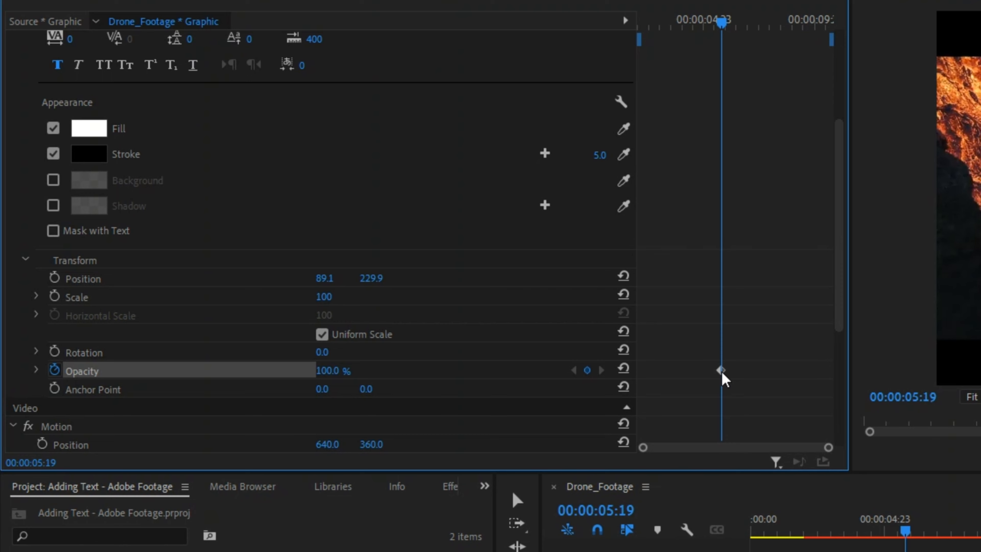
pyautogui.moveTo(721, 371); pyautogui.dragTo(623, 385)
pyautogui.click(335, 372)
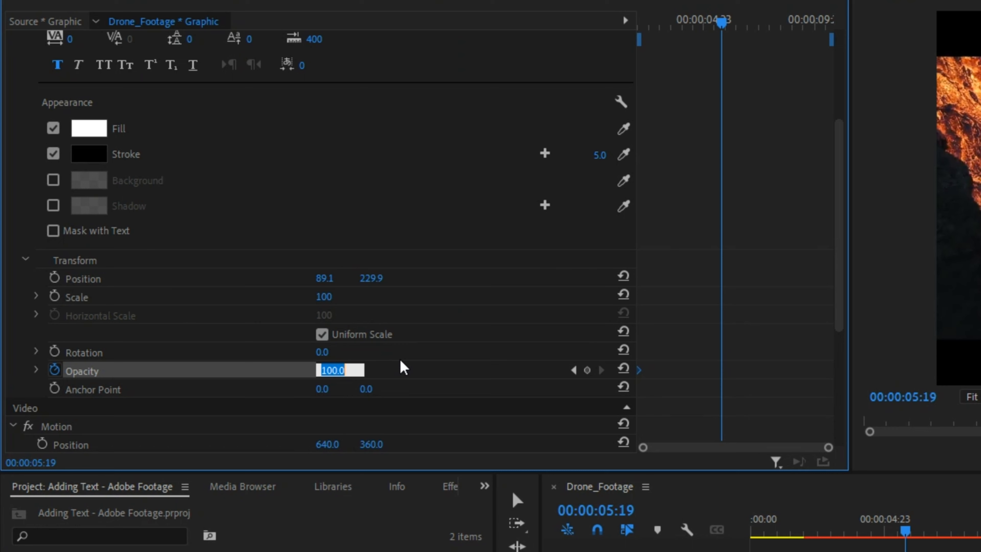
pyautogui.write('5')
pyautogui.press('Return')
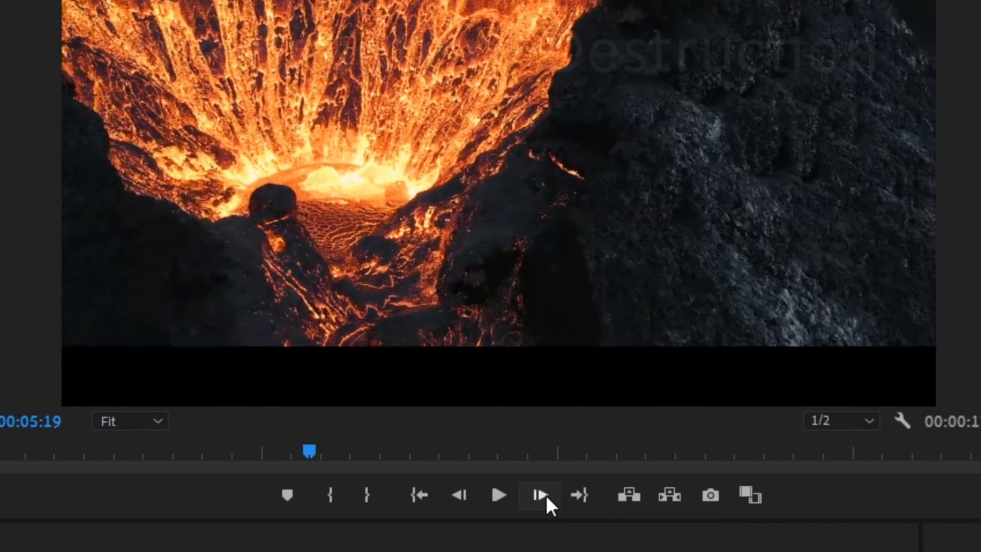
# Add a 10% opacity keyframe three frames further on.
pyautogui.click(546, 498)
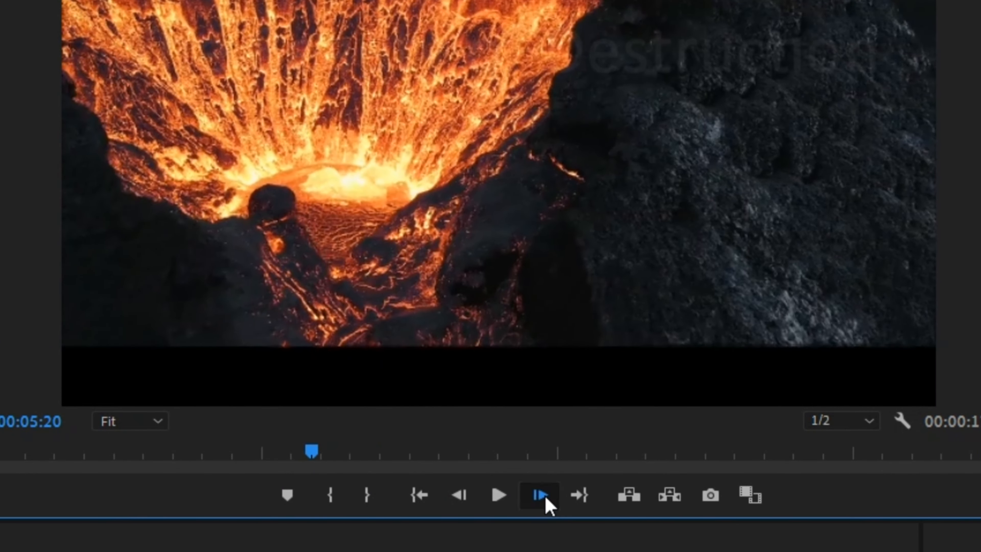
pyautogui.click(546, 498)
pyautogui.click(546, 498)
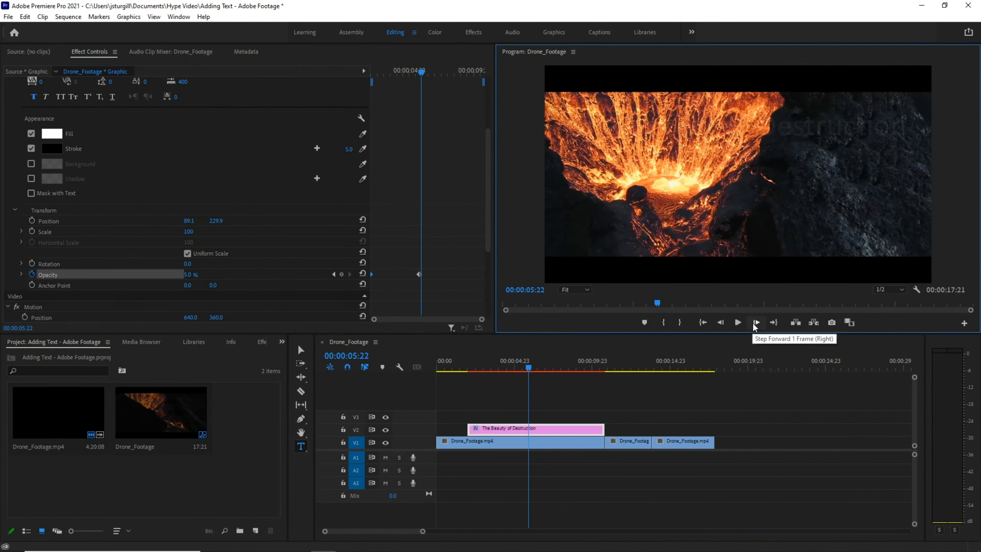
pyautogui.click(188, 274)
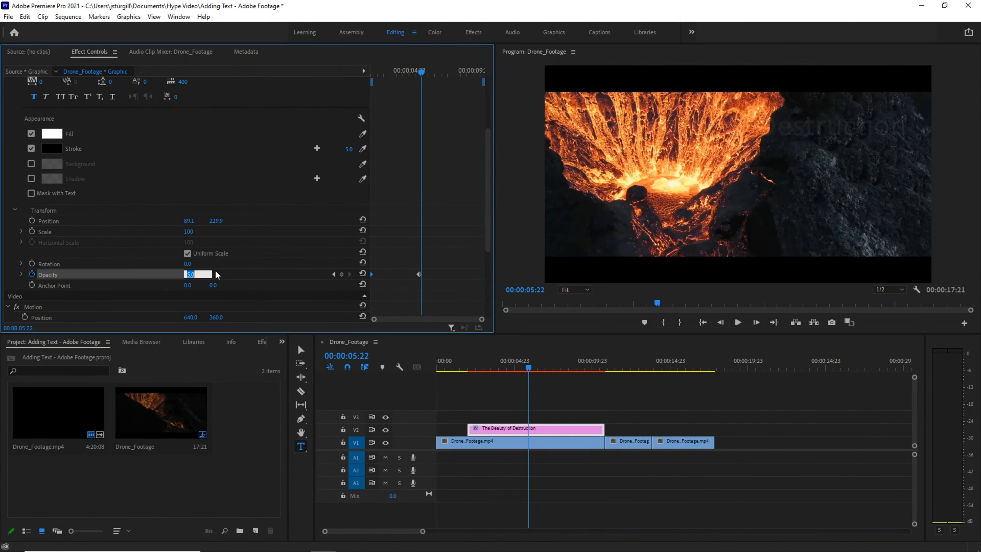
pyautogui.write('10')
pyautogui.press('Return')
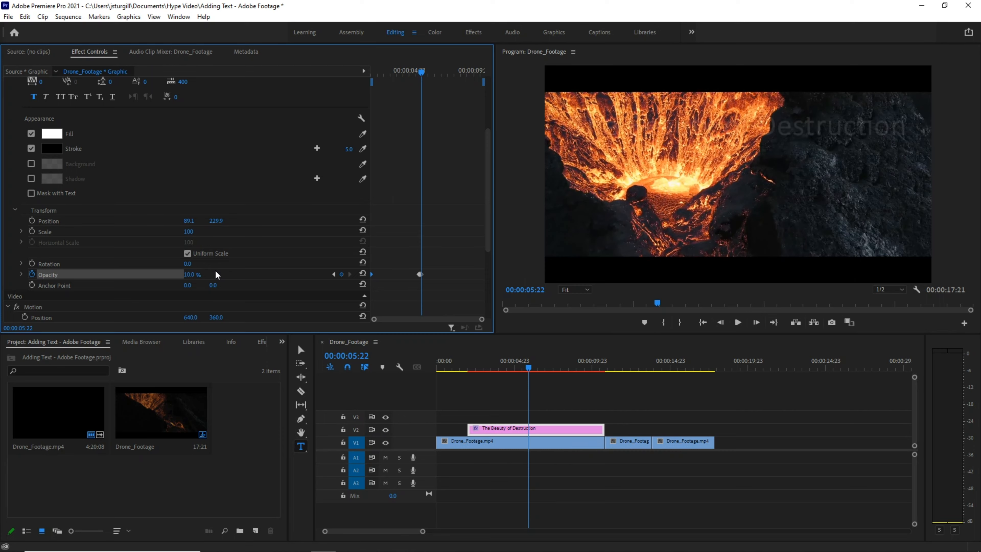
# Add a 15% opacity keyframe three frames further on.
pyautogui.click(755, 322)
pyautogui.click(756, 322)
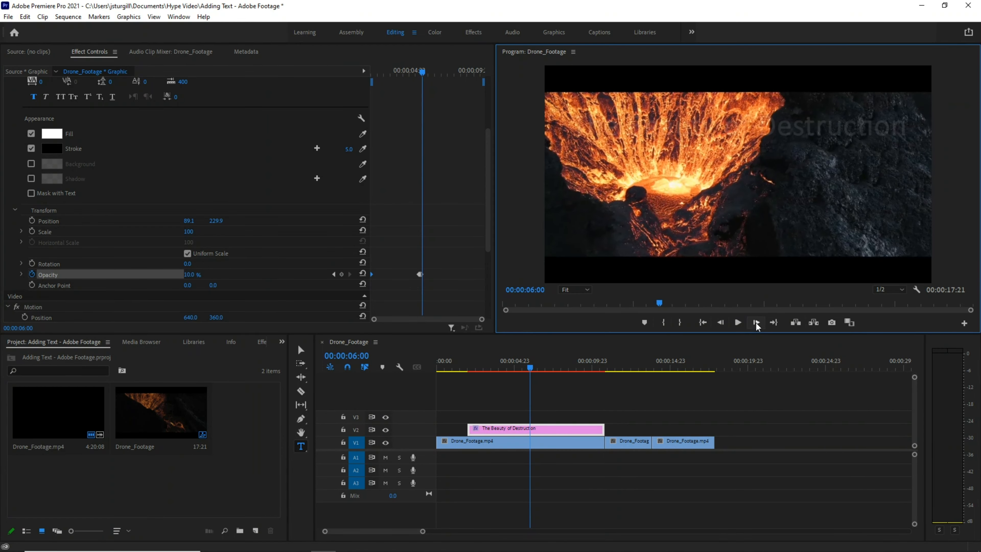
pyautogui.click(756, 323)
pyautogui.click(192, 273)
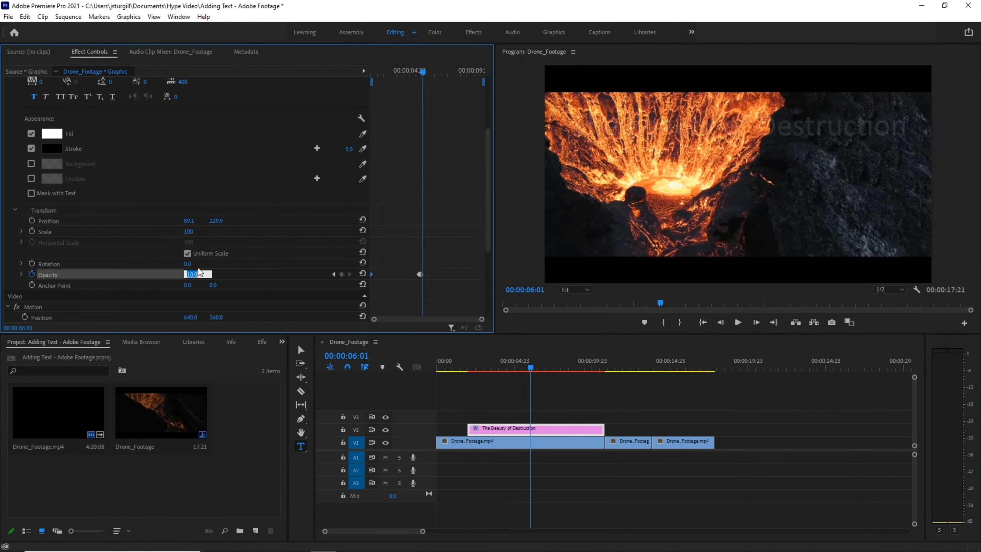
pyautogui.write('15')
pyautogui.press('Return')
# Select and delete all of the title's opacity keyframes.
pyautogui.click(756, 323)
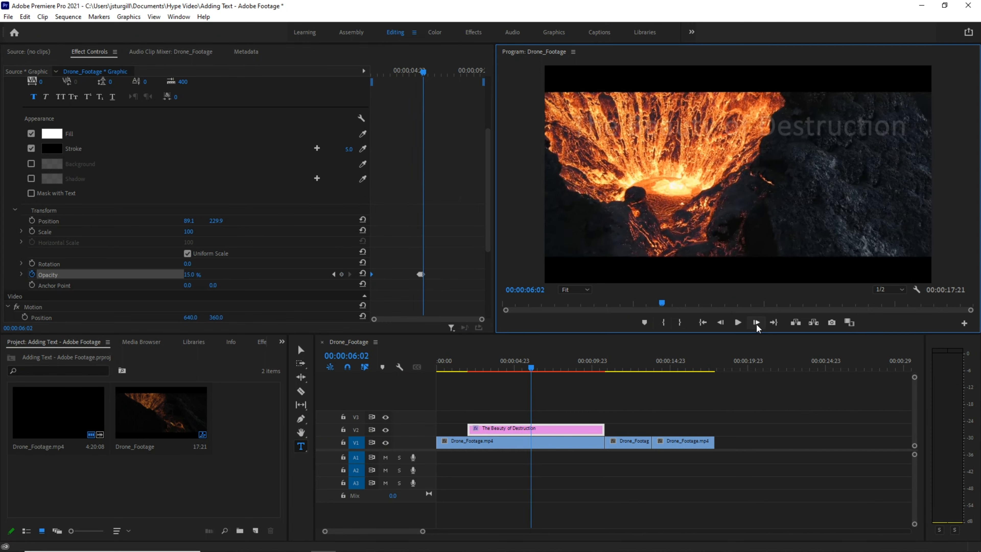
pyautogui.click(755, 323)
pyautogui.click(756, 322)
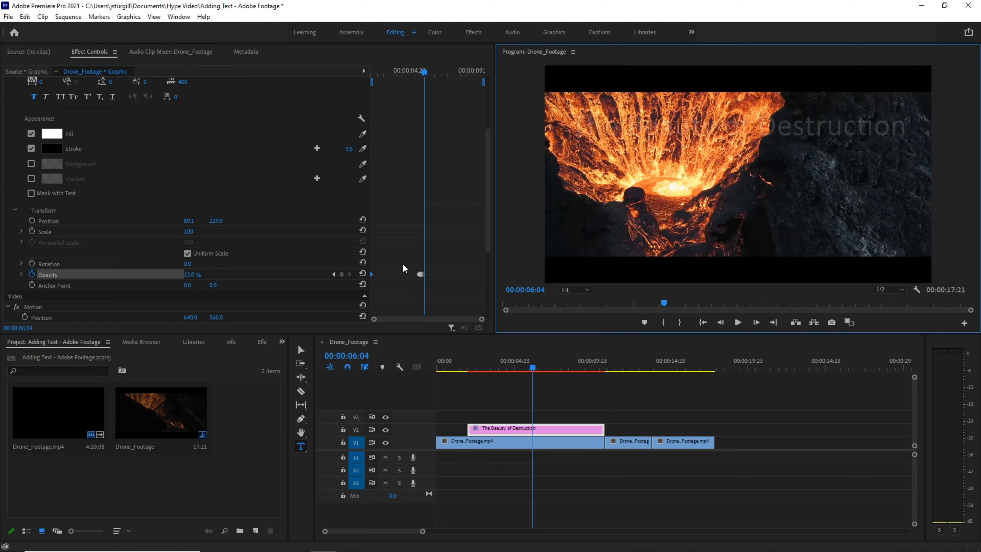
pyautogui.moveTo(406, 263); pyautogui.dragTo(446, 298)
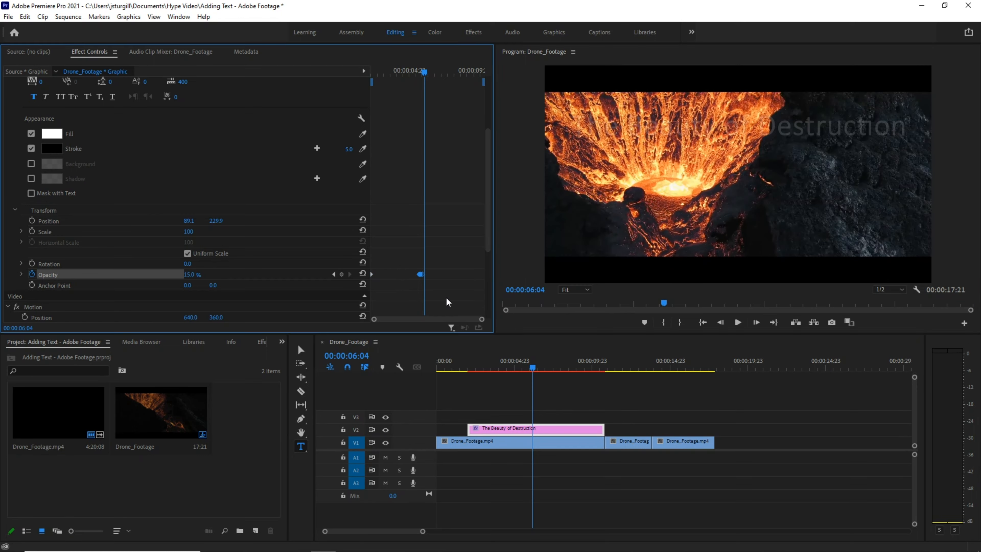
pyautogui.press('Delete')
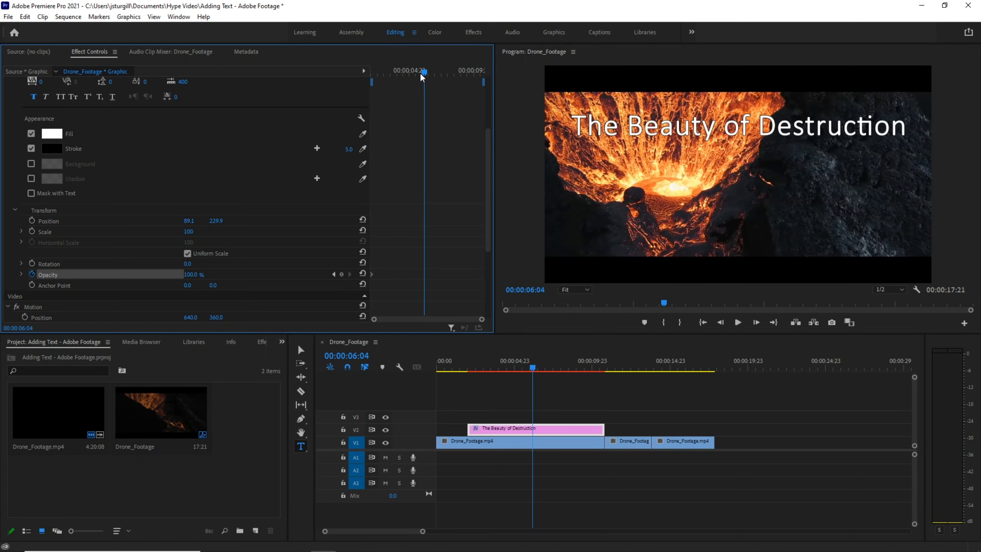
# Add an opacity keyframe at 00:00:02:00 with the title's opacity set to 5%.
pyautogui.moveTo(425, 71); pyautogui.dragTo(361, 74)
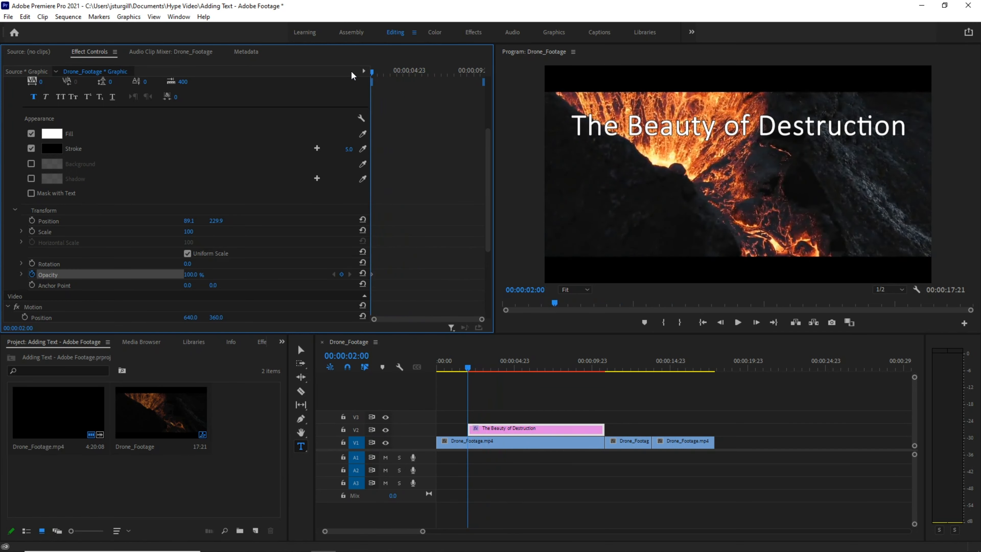
pyautogui.click(341, 274)
pyautogui.click(195, 275)
pyautogui.press('Return')
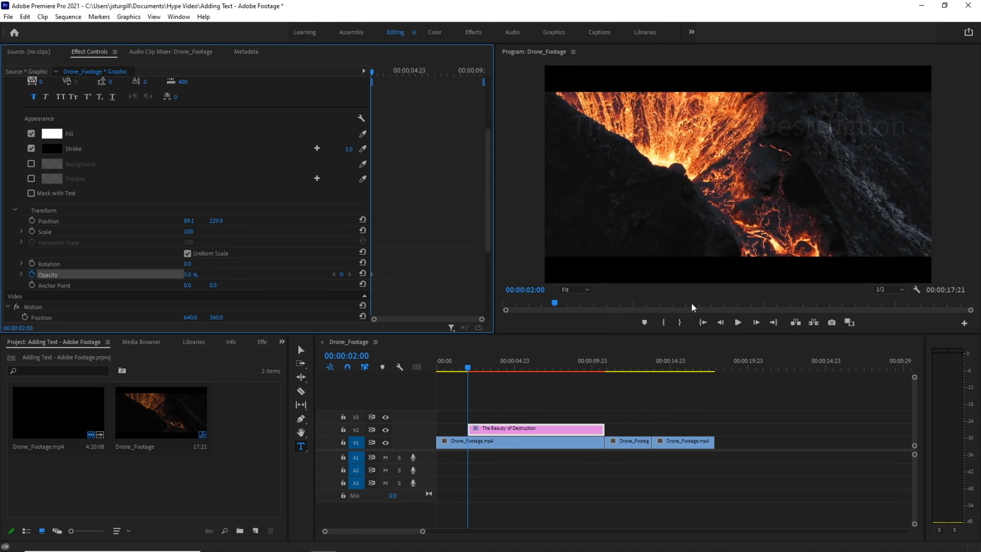
# Add a 10% opacity keyframe three frames later, at 00:00:02:03.
pyautogui.click(759, 322)
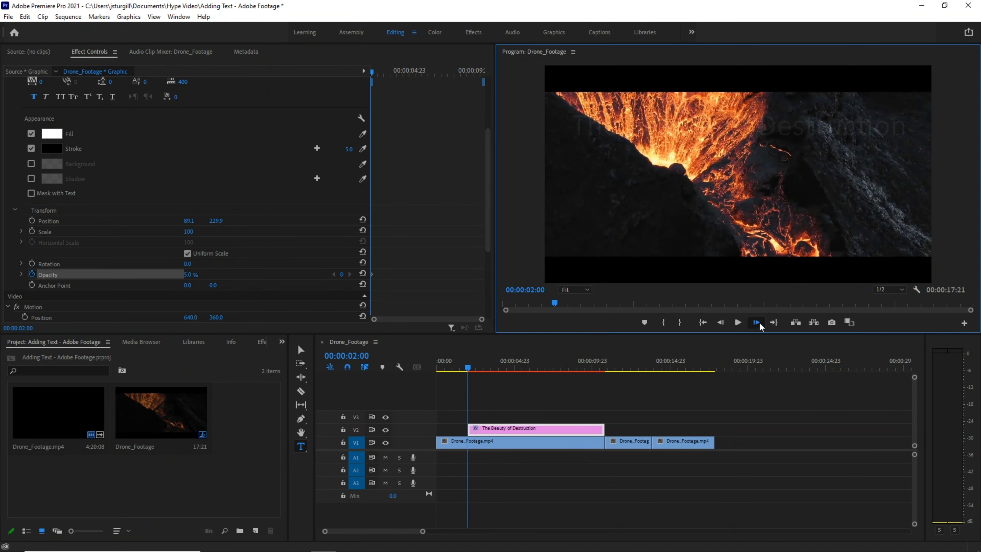
pyautogui.click(759, 323)
pyautogui.click(759, 322)
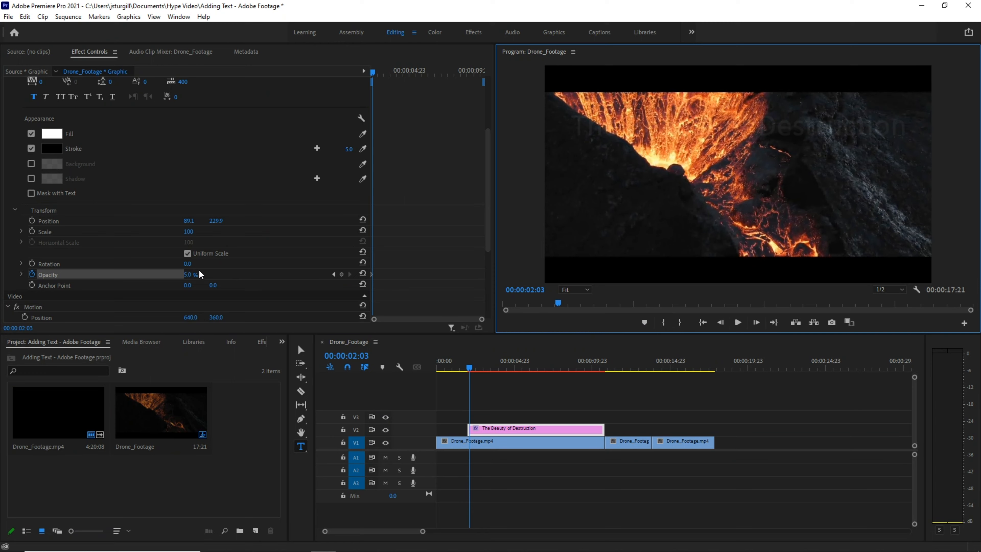
pyautogui.click(194, 277)
pyautogui.write('10')
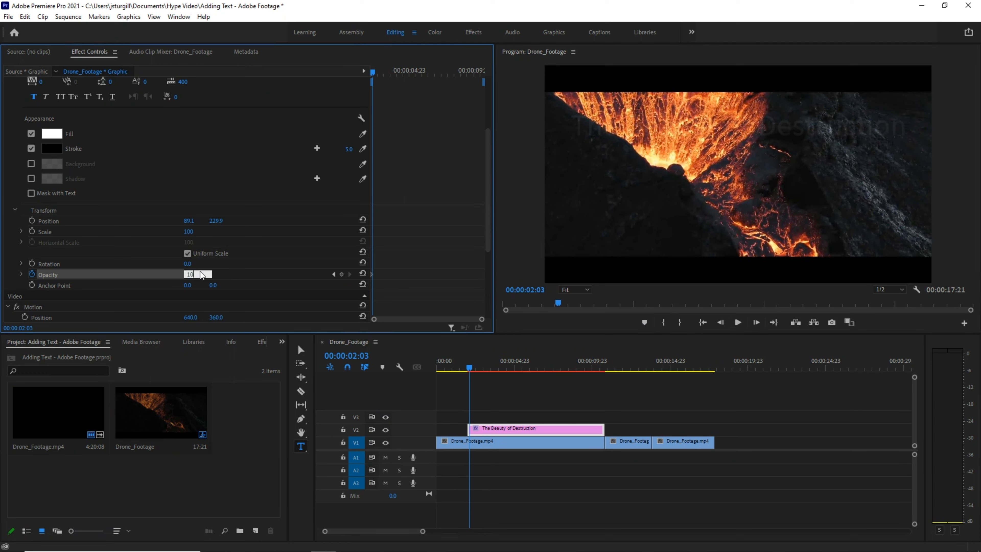
pyautogui.press('Return')
# Add a 15% opacity keyframe at 00:00:02:06.
pyautogui.click(756, 323)
pyautogui.click(756, 322)
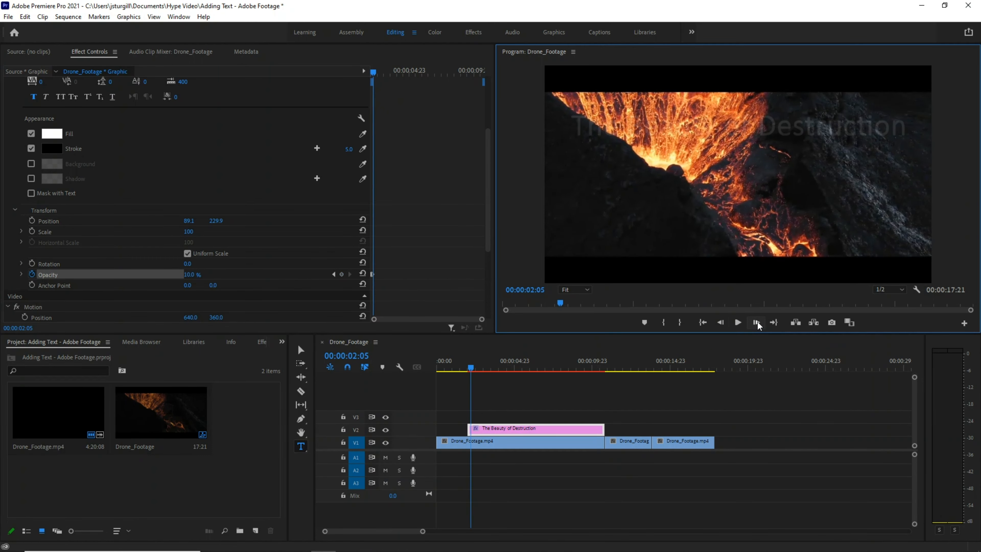
pyautogui.click(756, 322)
pyautogui.click(190, 275)
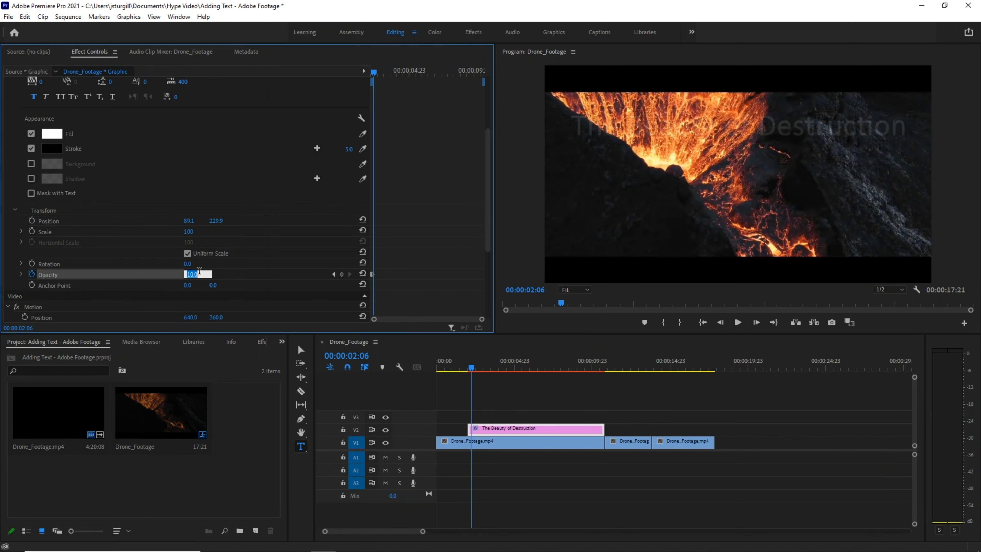
pyautogui.write('15')
pyautogui.press('Return')
# Add a 20% opacity keyframe at 00:00:02:09.
pyautogui.click(756, 322)
pyautogui.click(756, 322)
pyautogui.click(757, 322)
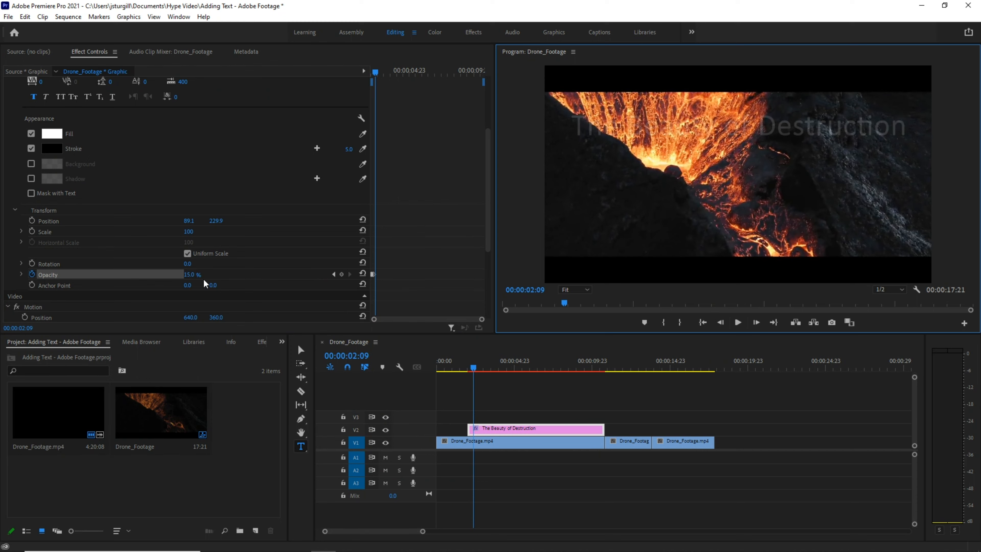
pyautogui.click(192, 275)
pyautogui.write('0')
pyautogui.press('Return')
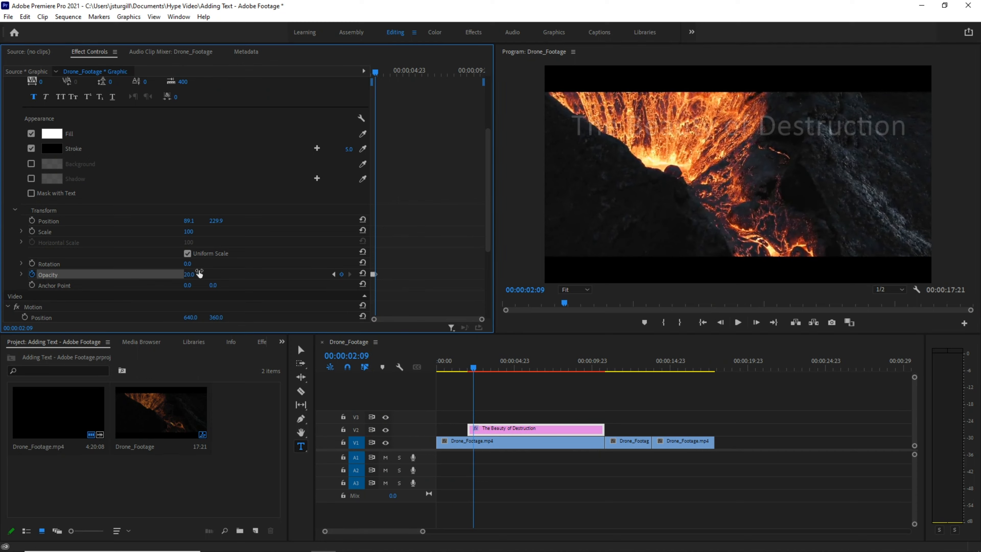
# Add a 25% opacity keyframe for the title at 00:00:02:12.
pyautogui.click(756, 322)
pyautogui.click(756, 322)
pyautogui.click(755, 322)
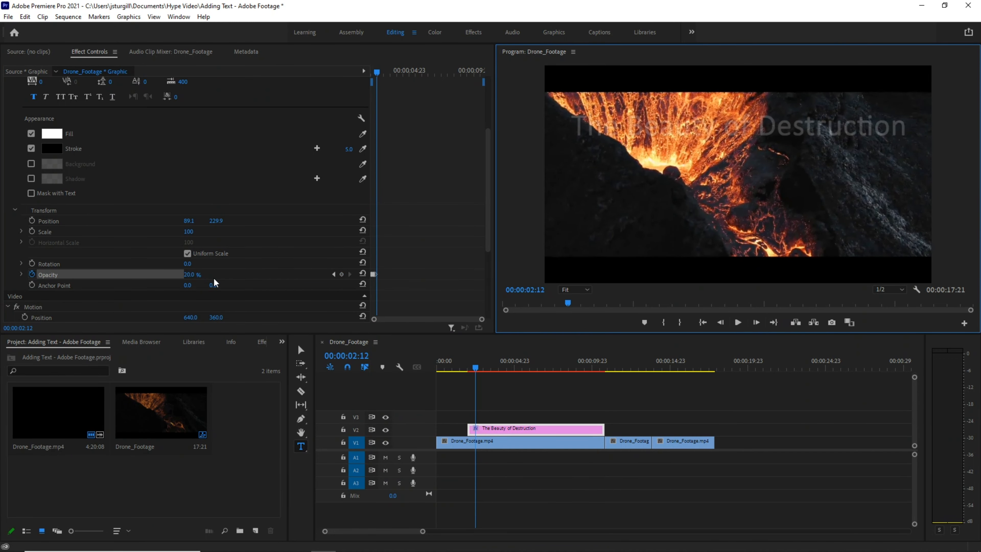
pyautogui.click(197, 274)
pyautogui.write('25')
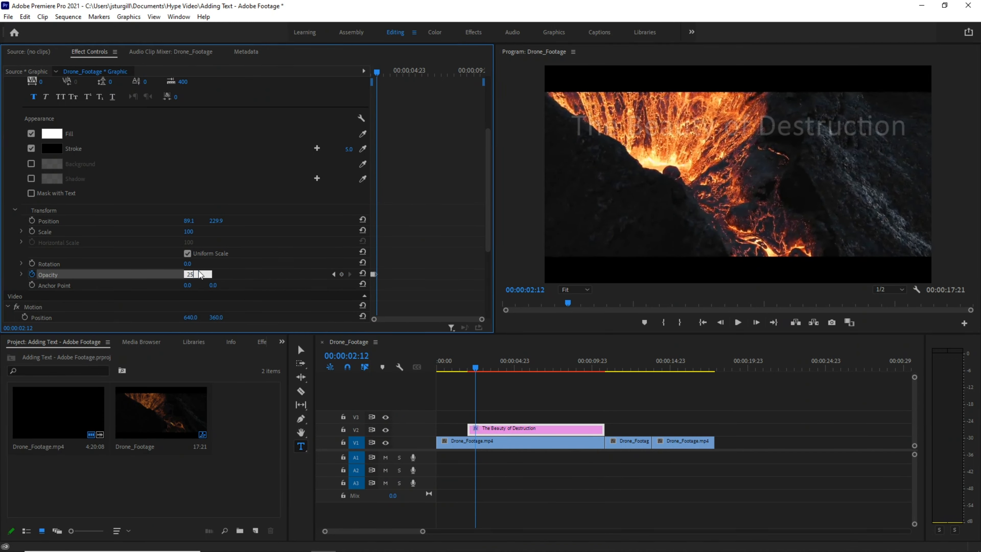
pyautogui.press('Return')
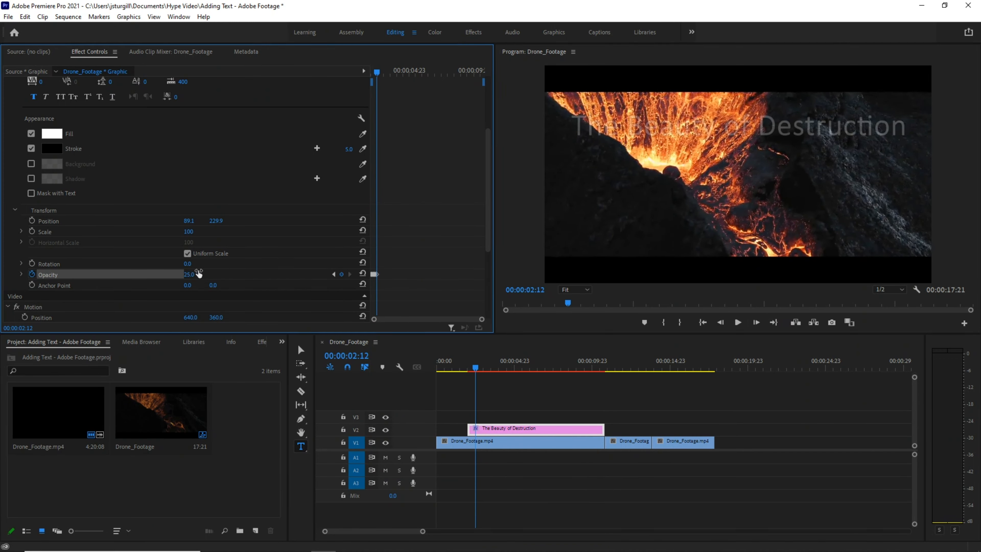
# Advance frame by frame to 00:00:04:09 and raise the title's opacity to 100% there.
pyautogui.click(756, 322)
pyautogui.click(756, 322)
pyautogui.click(756, 322)
pyautogui.click(756, 323)
pyautogui.click(756, 323)
pyautogui.click(756, 323)
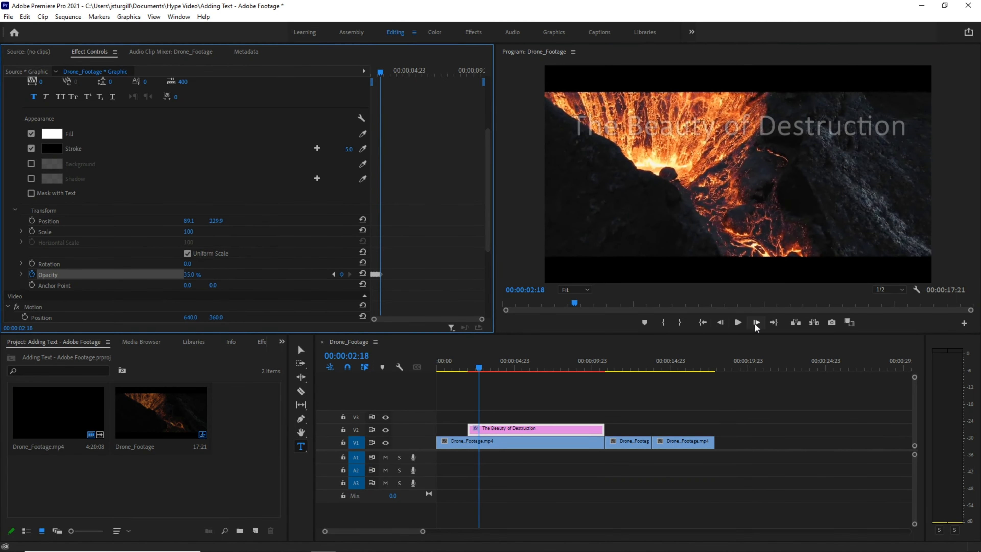
pyautogui.click(756, 323)
pyautogui.click(756, 322)
pyautogui.click(756, 322)
pyautogui.click(756, 323)
pyautogui.click(756, 322)
pyautogui.click(755, 322)
pyautogui.click(756, 322)
pyautogui.click(756, 323)
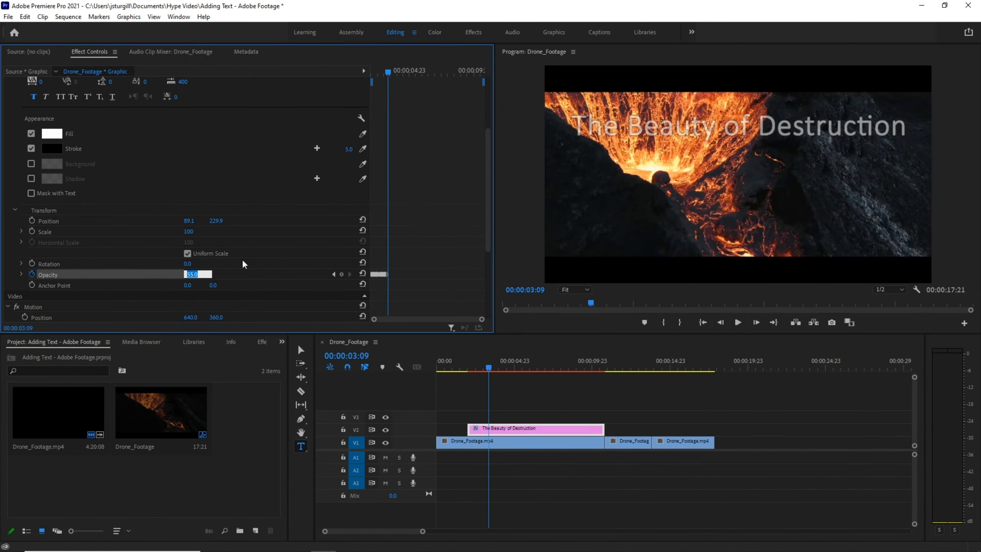
pyautogui.click(756, 322)
pyautogui.click(756, 322)
pyautogui.click(756, 322)
pyautogui.click(756, 323)
pyautogui.click(756, 323)
pyautogui.click(756, 322)
pyautogui.click(756, 322)
pyautogui.click(756, 323)
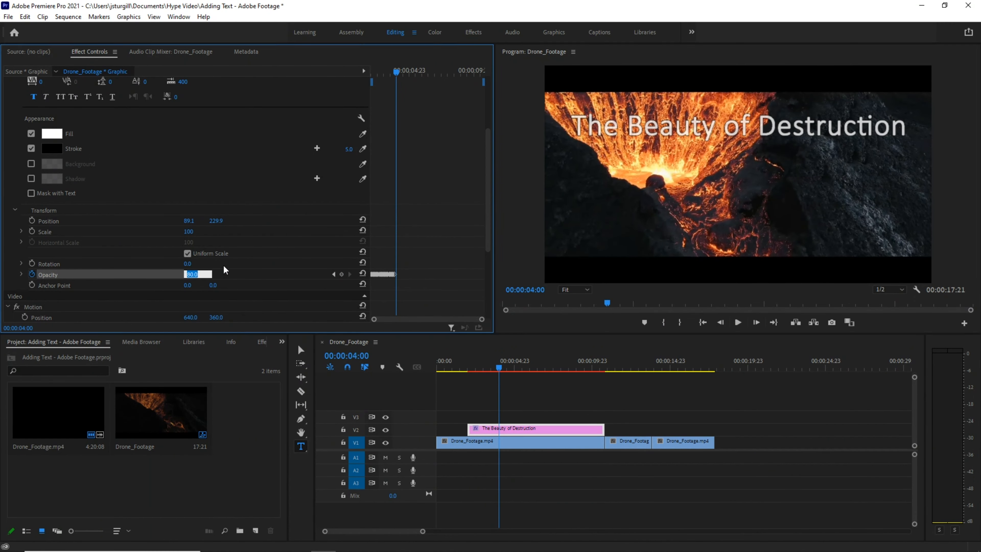
pyautogui.click(756, 322)
pyautogui.click(756, 322)
pyautogui.click(756, 322)
pyautogui.click(756, 323)
pyautogui.click(756, 323)
pyautogui.click(756, 322)
pyautogui.click(756, 322)
pyautogui.moveTo(191, 274); pyautogui.dragTo(198, 274)
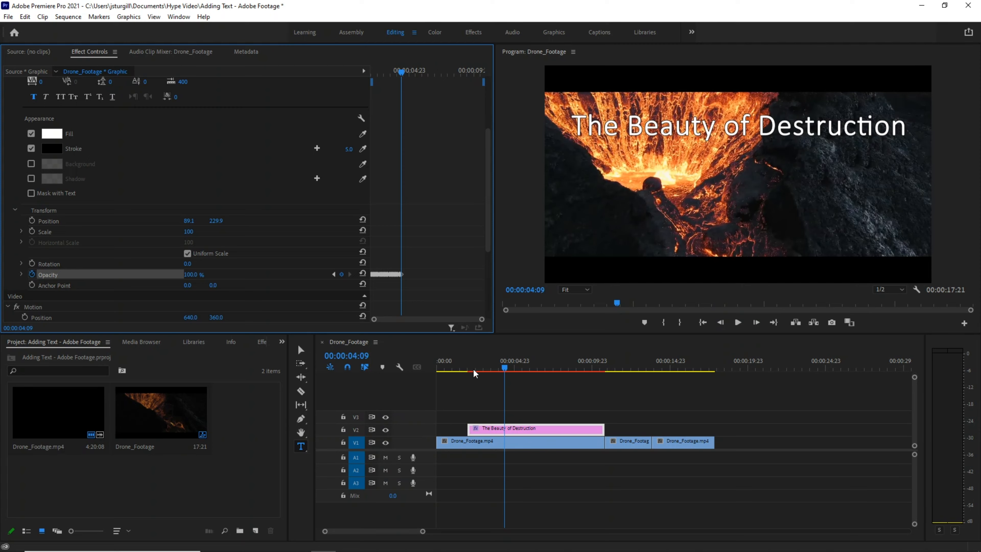
# Play the sequence from near the start to preview the title's fade-in.
pyautogui.moveTo(503, 371); pyautogui.dragTo(450, 369)
pyautogui.press('space')
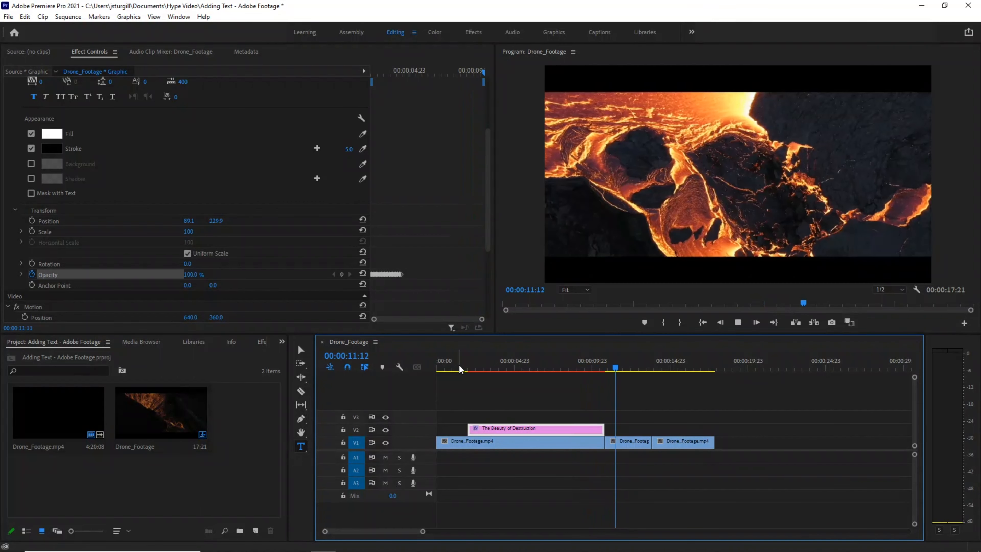
pyautogui.press('space')
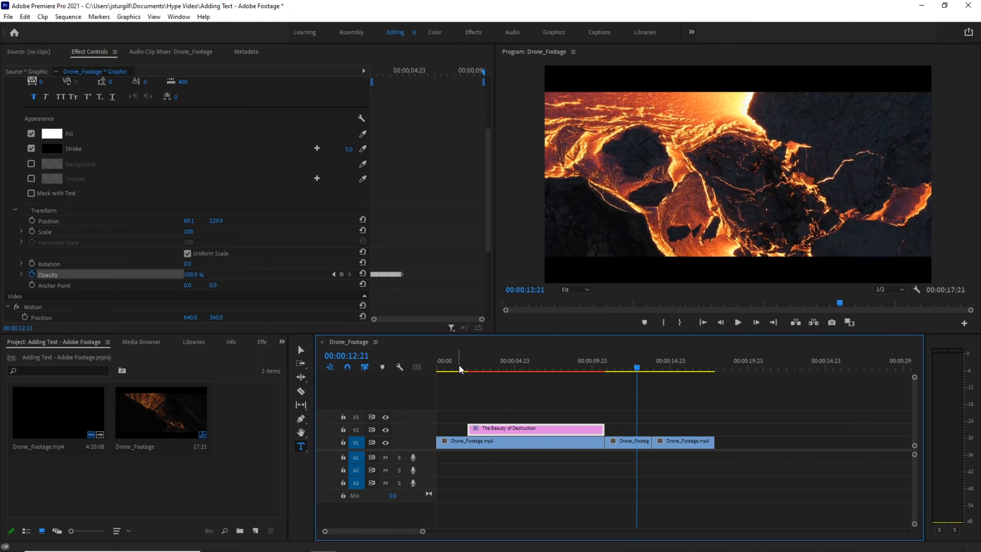
# Move to 00:00:07:02 and examine the title's text alignment and appearance settings.
pyautogui.scroll(5, 488, 229)
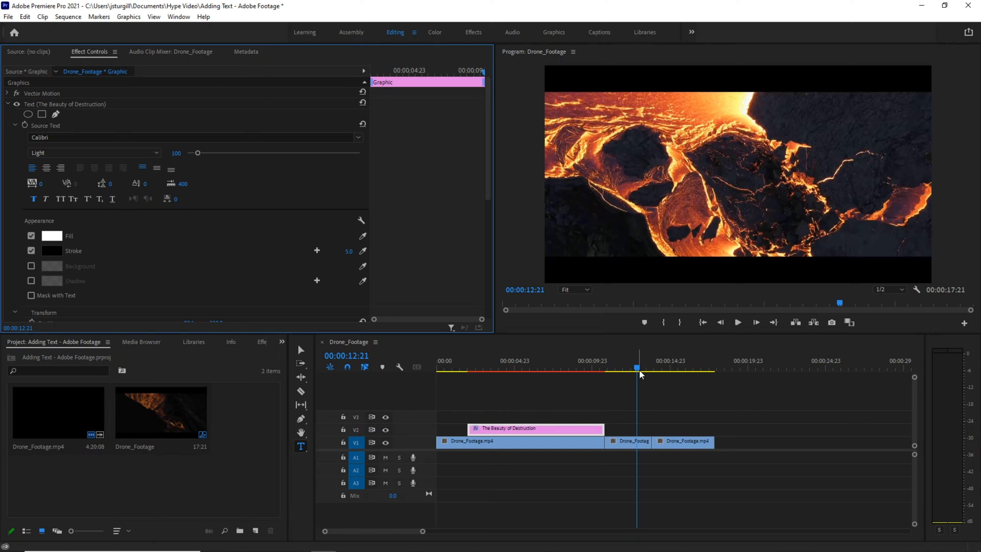
pyautogui.click(547, 369)
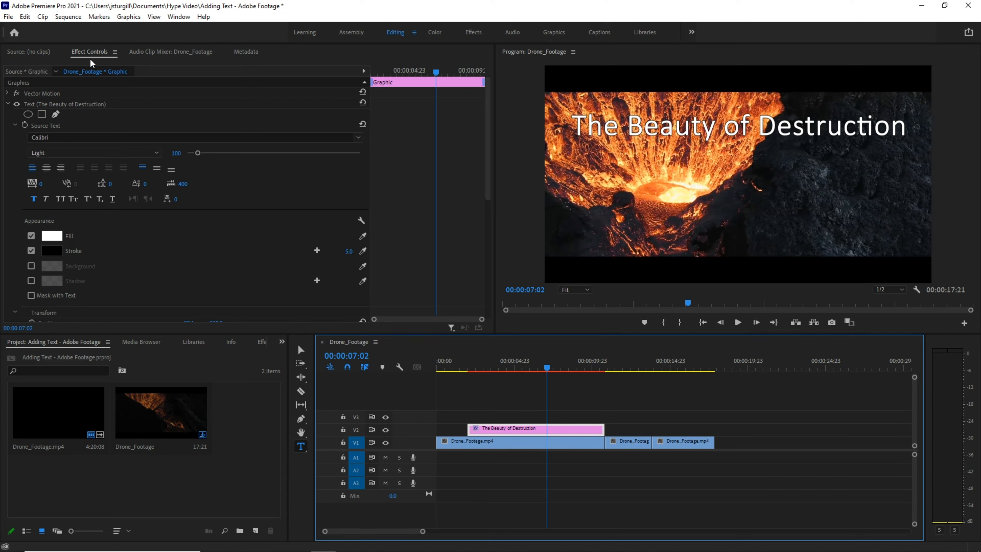
pyautogui.scroll(-2, 136, 157)
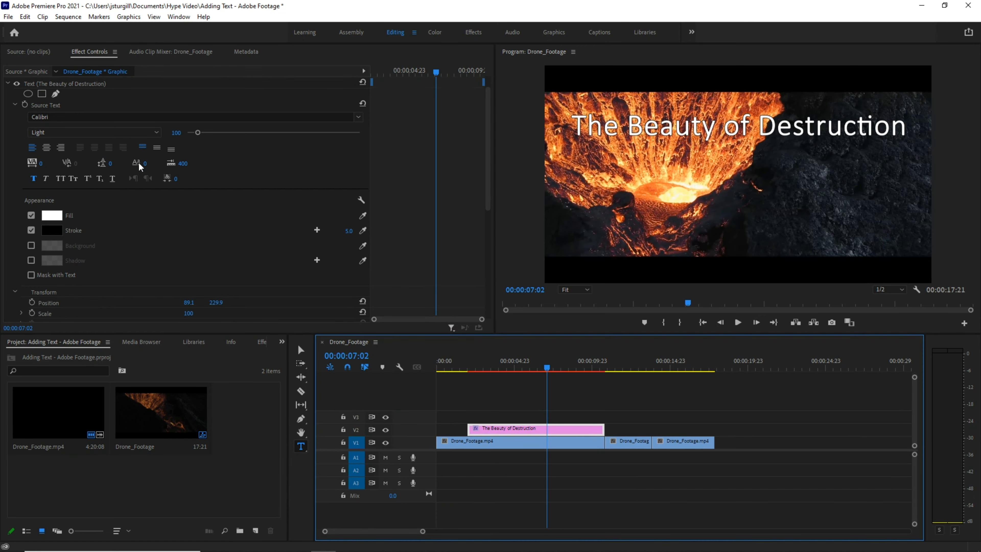
pyautogui.scroll(-2, 138, 162)
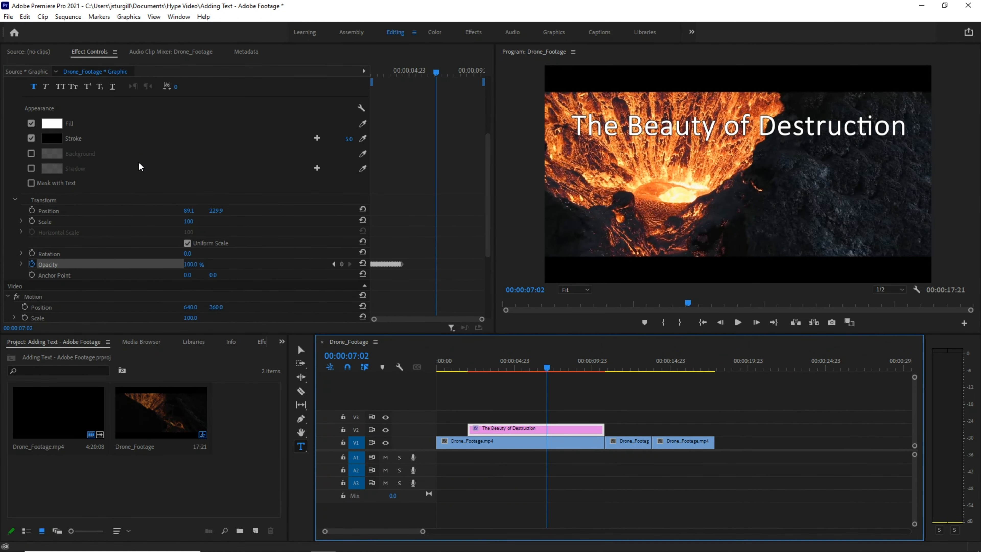
pyautogui.scroll(4, 140, 162)
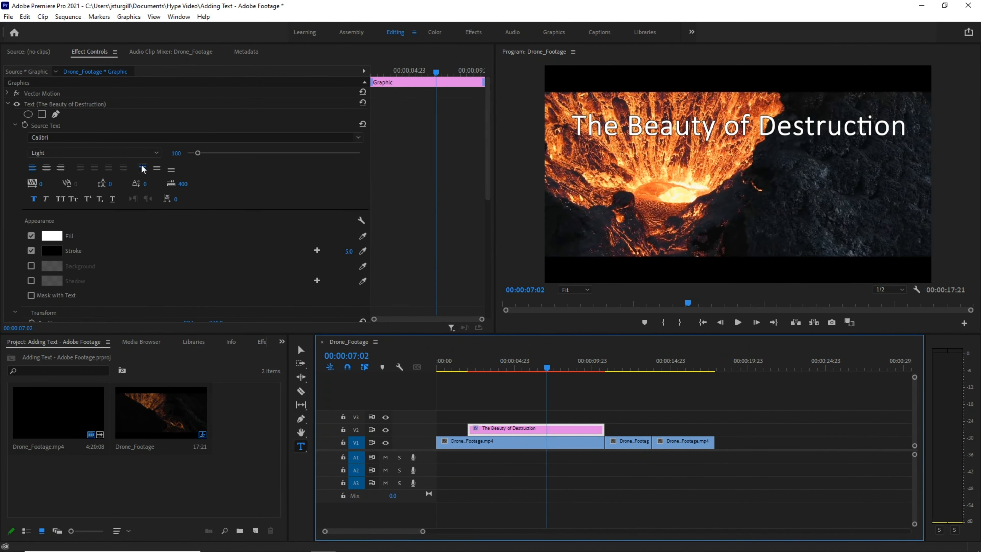
pyautogui.click(142, 166)
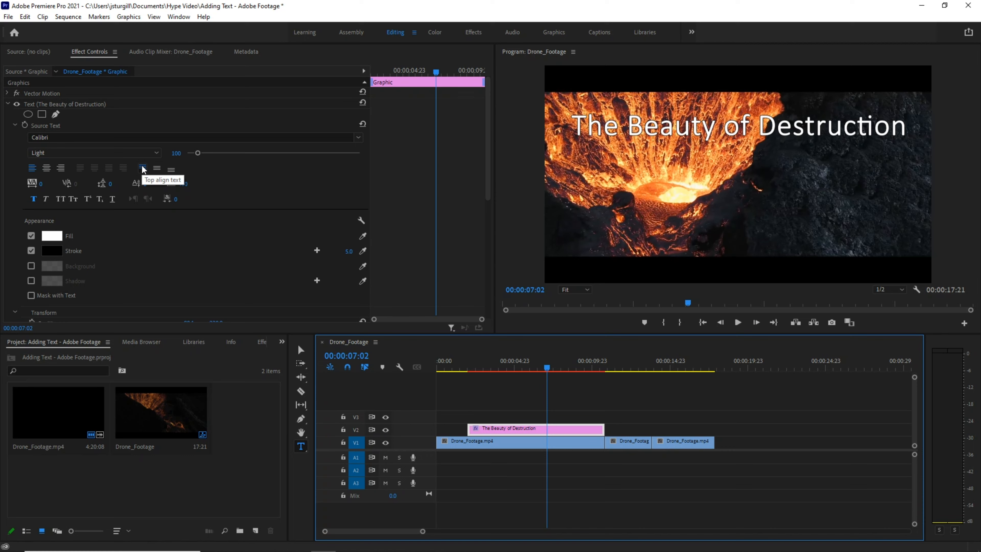